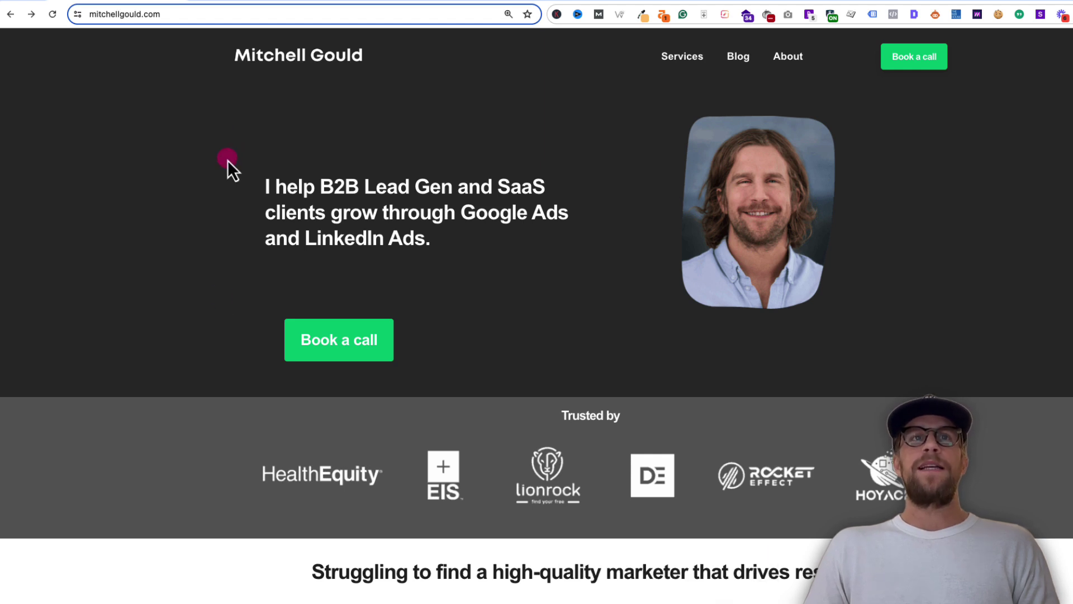
- Open the consulting booking page and choose Friday, July 19 at 9:30am
left_click(322, 339)
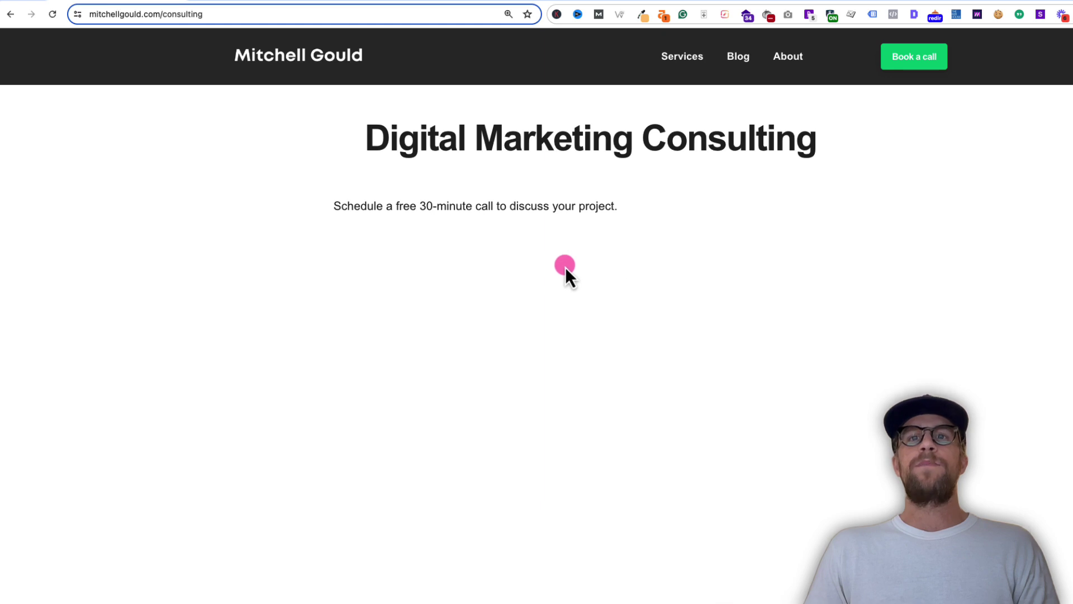
scroll(562, 386, "down", 1)
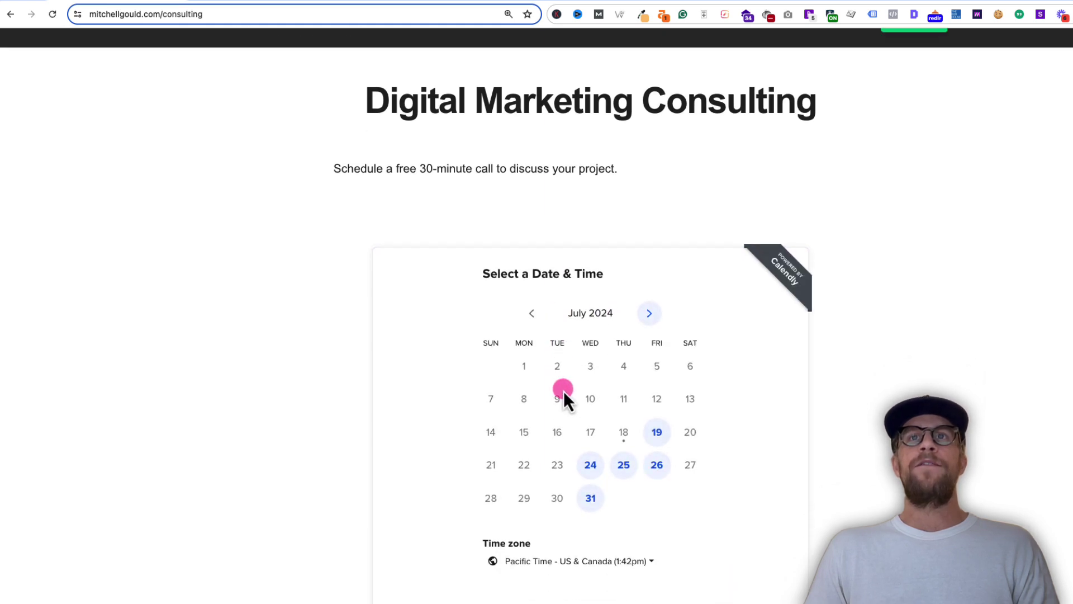
scroll(564, 390, "down", 2)
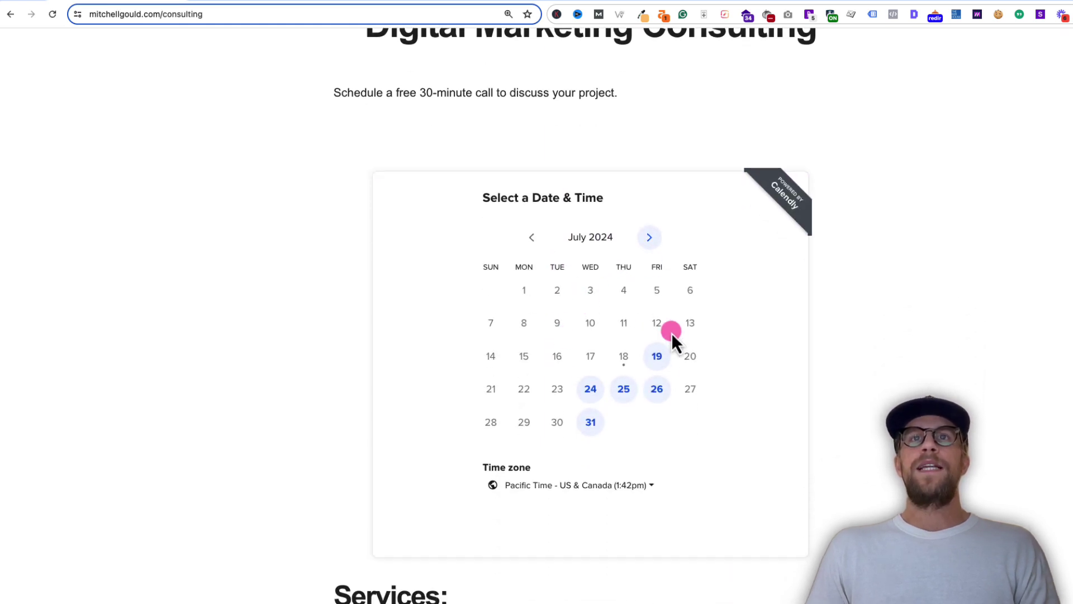
left_click(657, 358)
left_click(694, 285)
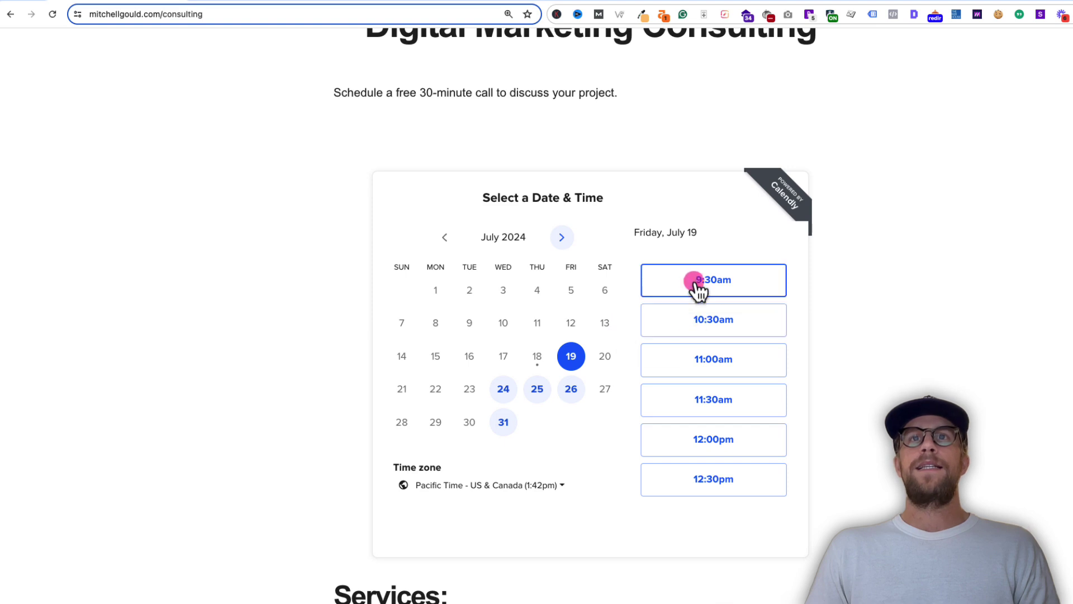
- Continue to the booking details for the test call, then return to the course slides
left_click(751, 287)
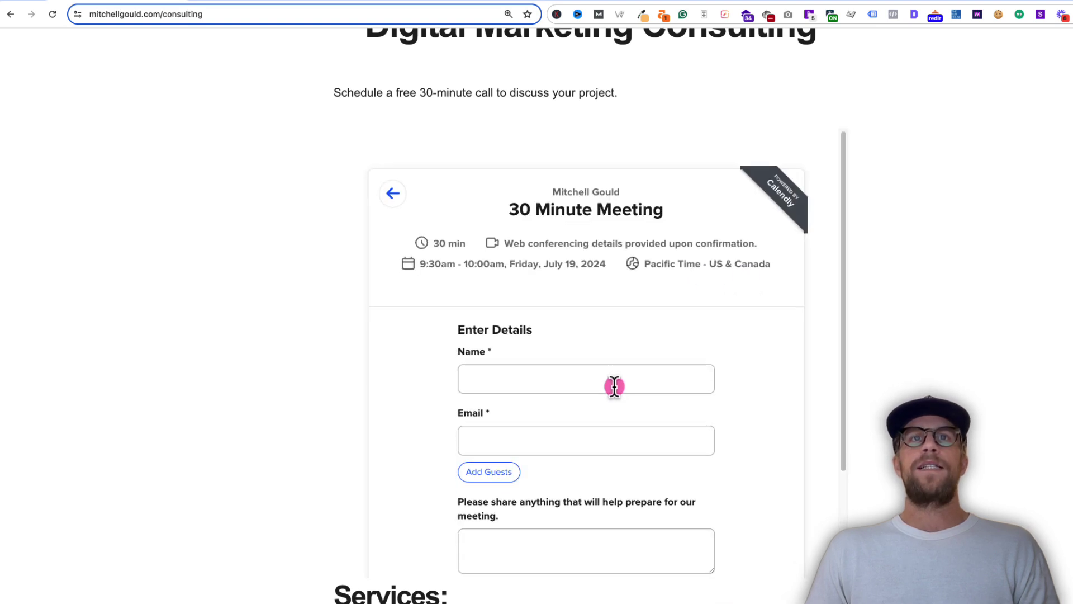
scroll(587, 335, "down", 3)
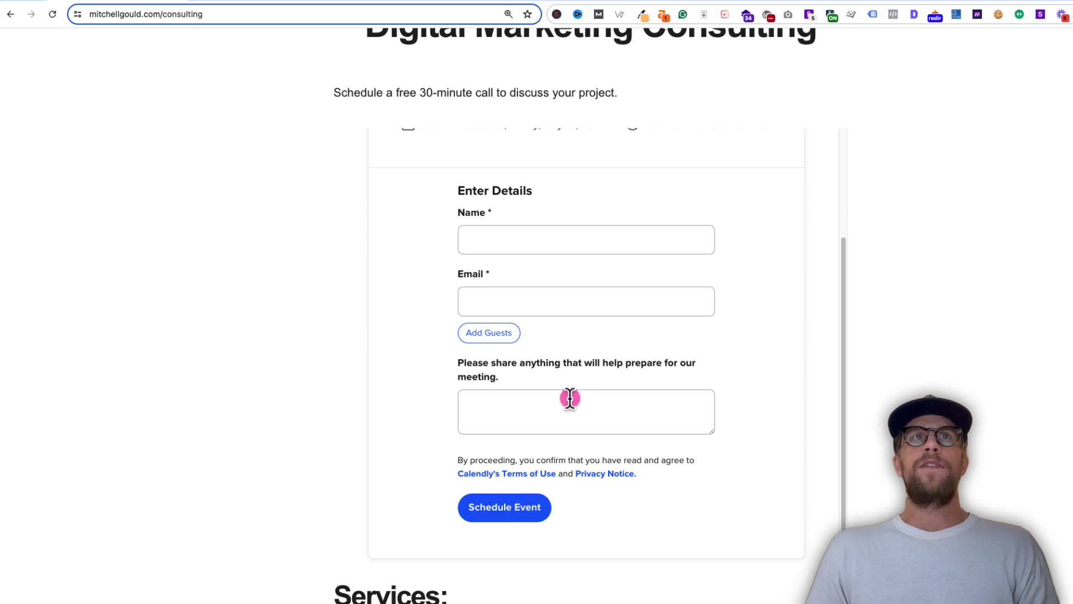
scroll(574, 386, "up", 3)
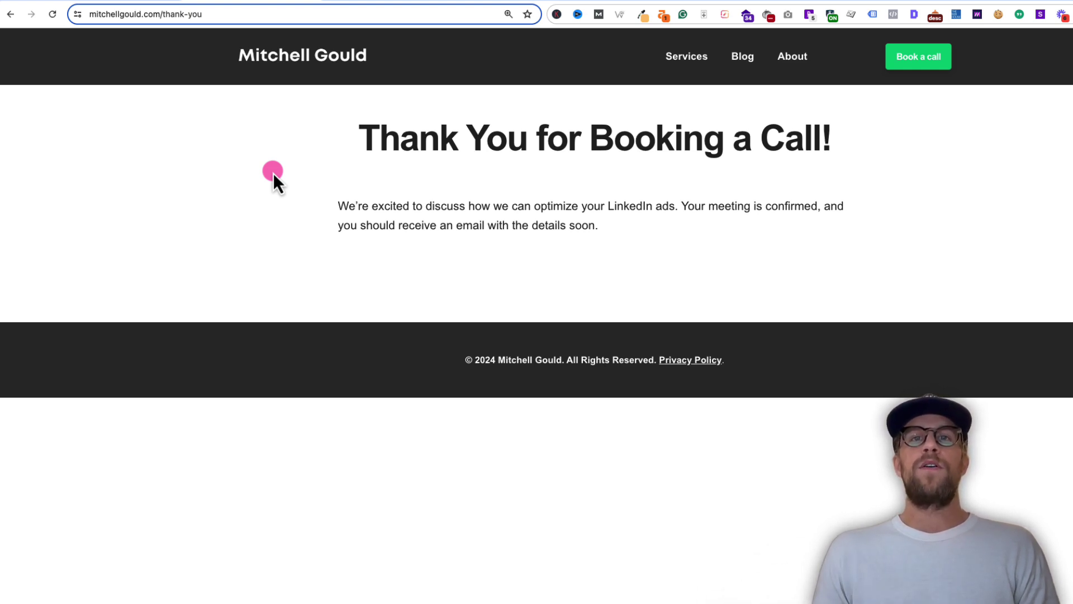
key("ctrl+Tab")
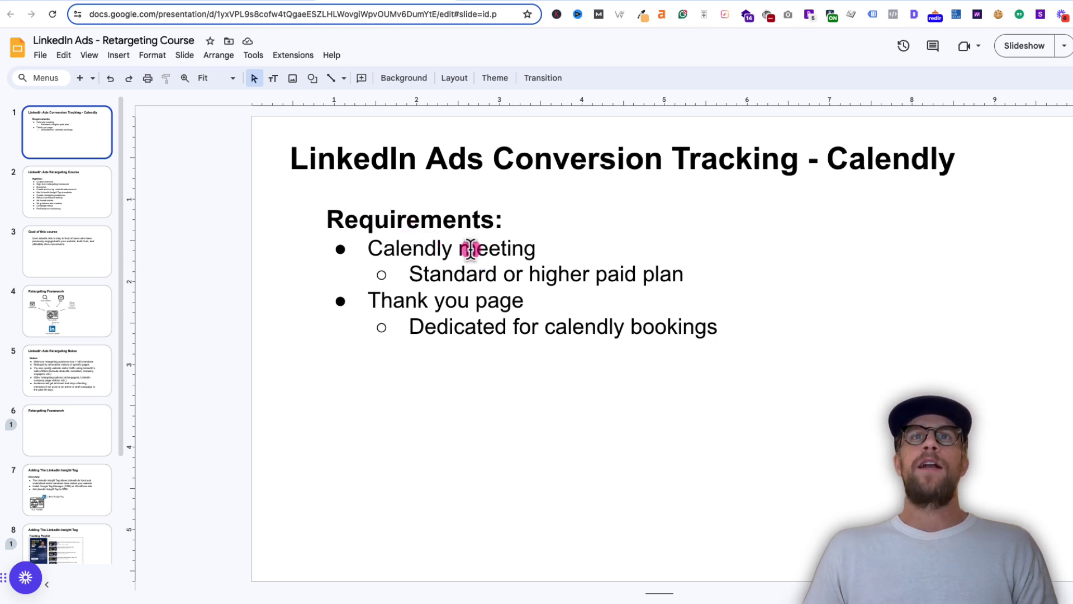
- Scroll Calendly's plan comparison to confirm that confirmation-page redirects need Standard or higher
key("ctrl+Tab")
scroll(535, 268, "up", 5)
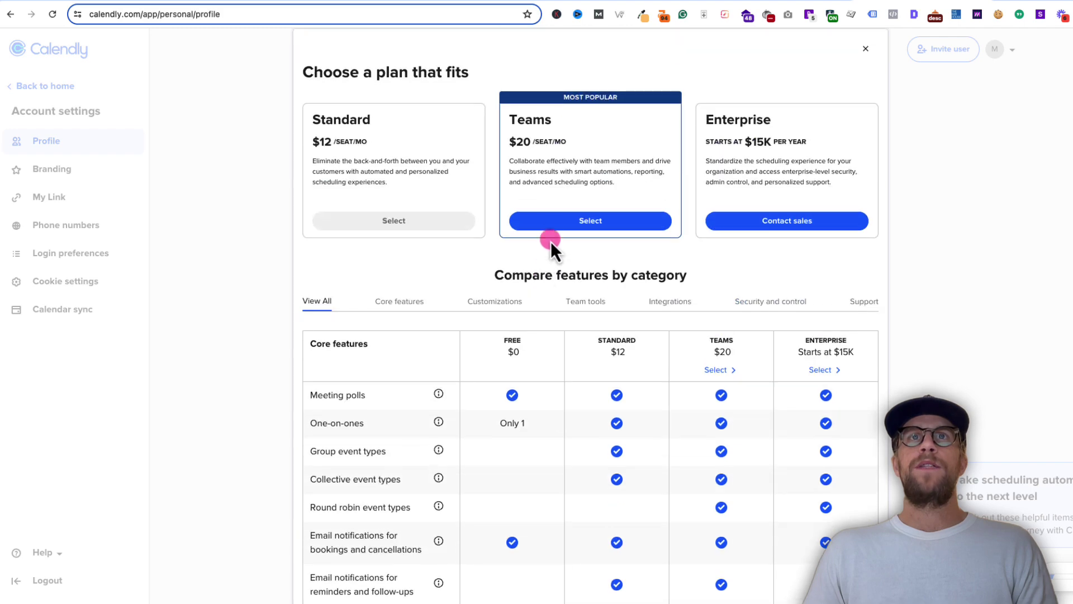
scroll(617, 356, "down", 5)
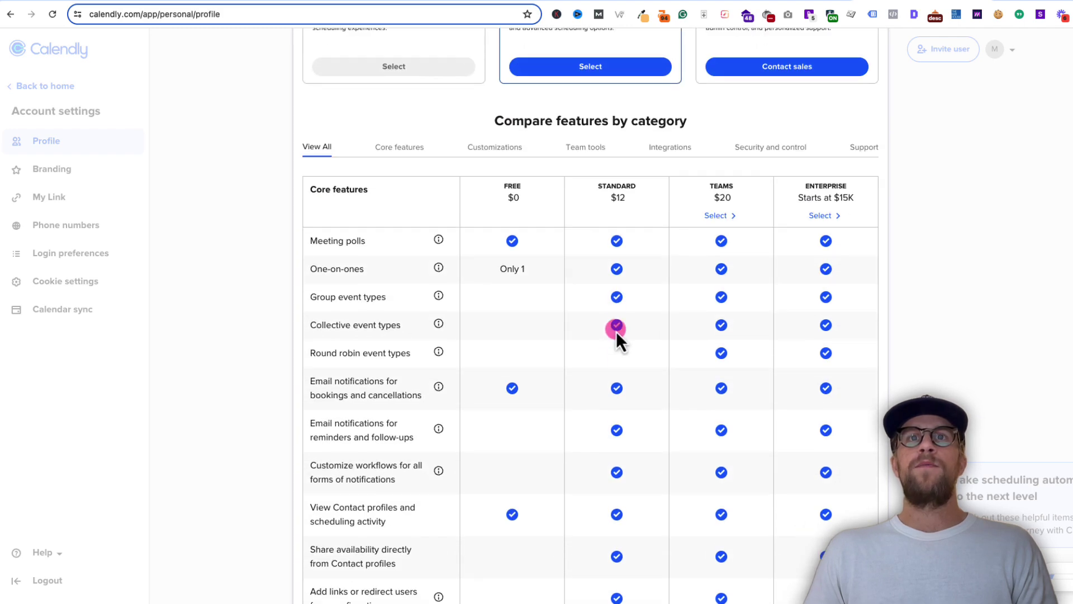
- Compare the thank-you page with the course slides, alternating between them twice
left_click(237, 4)
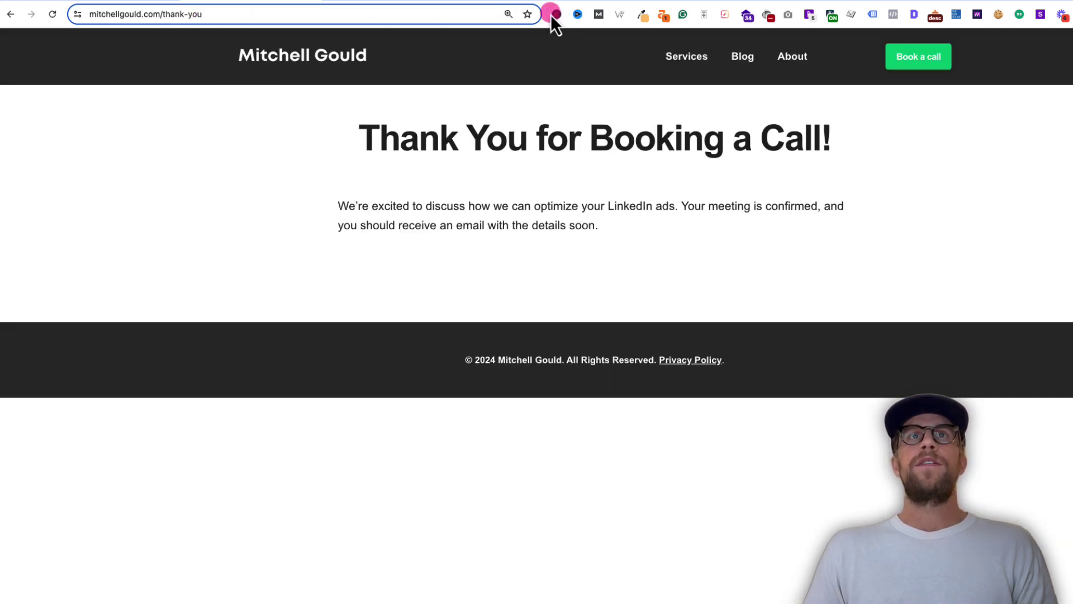
left_click(403, 6)
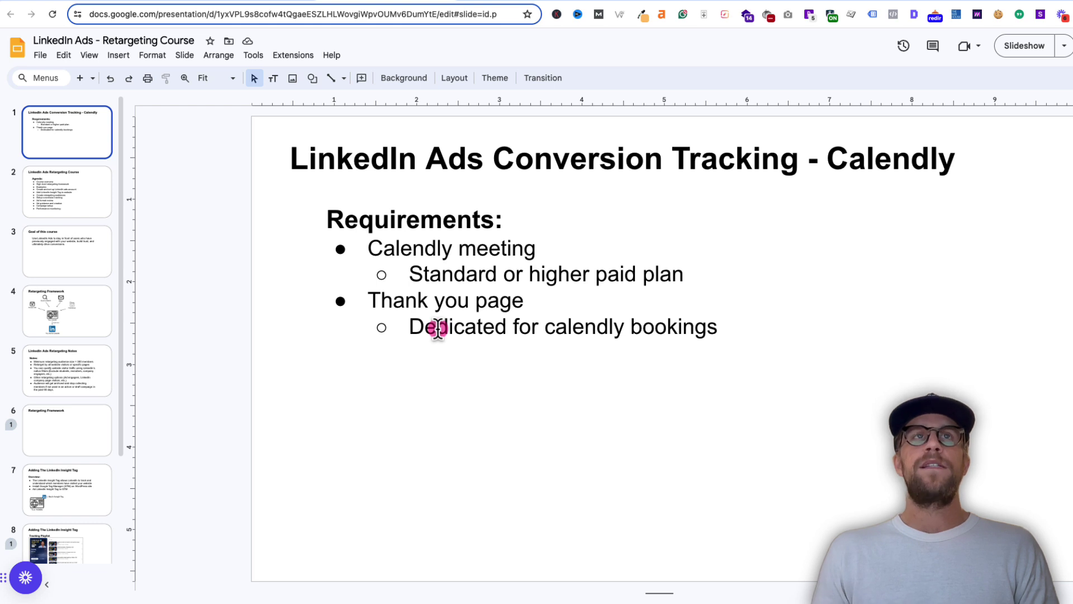
left_click(246, 2)
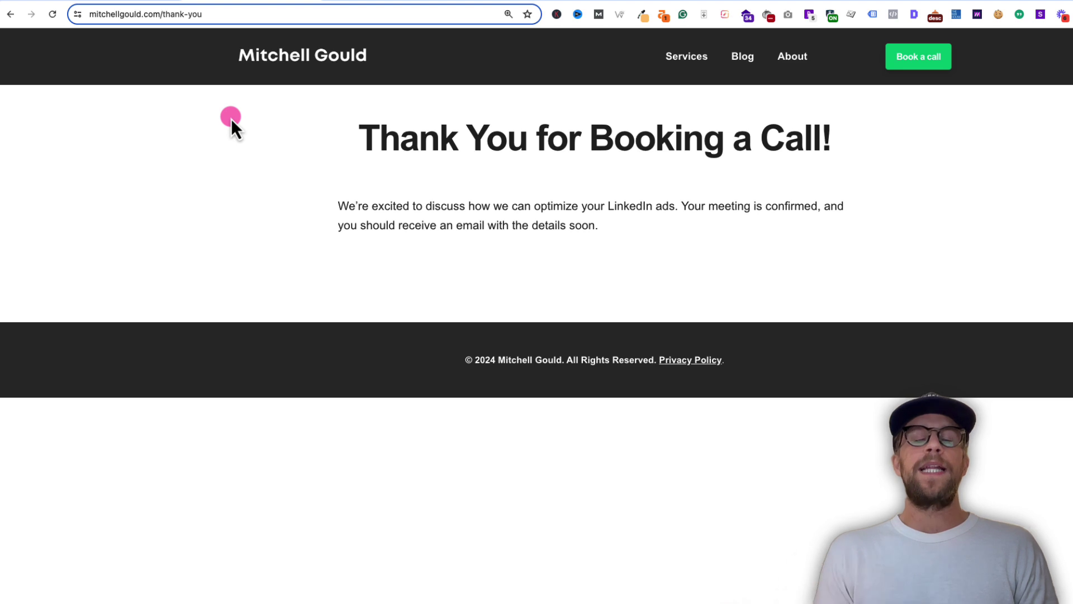
left_click(402, 2)
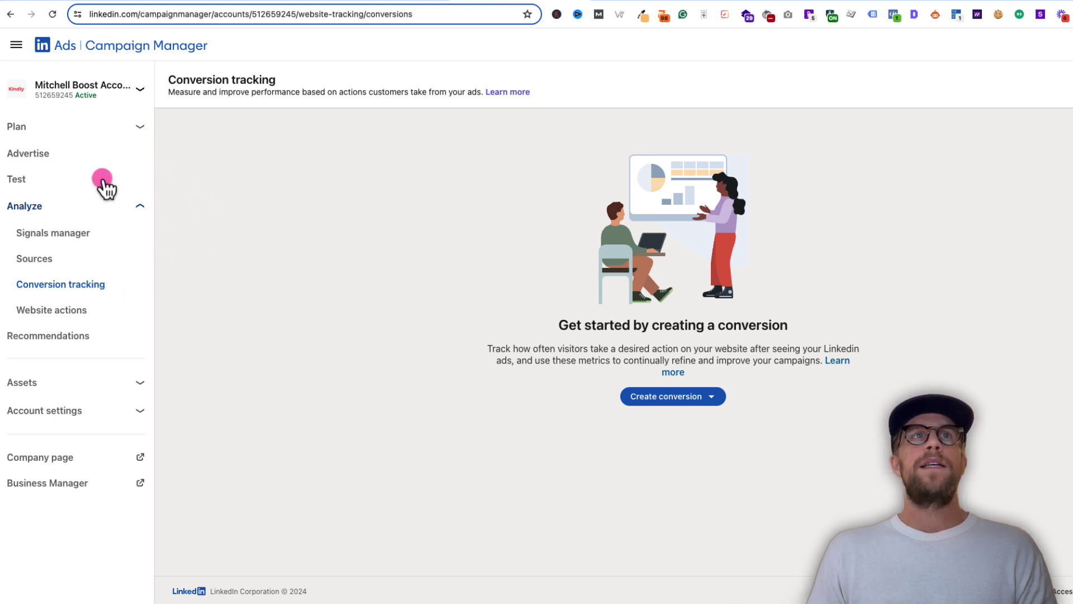
- Create a new Insight Tag in Signals manager and open its data source page
left_click(132, 209)
left_click(49, 211)
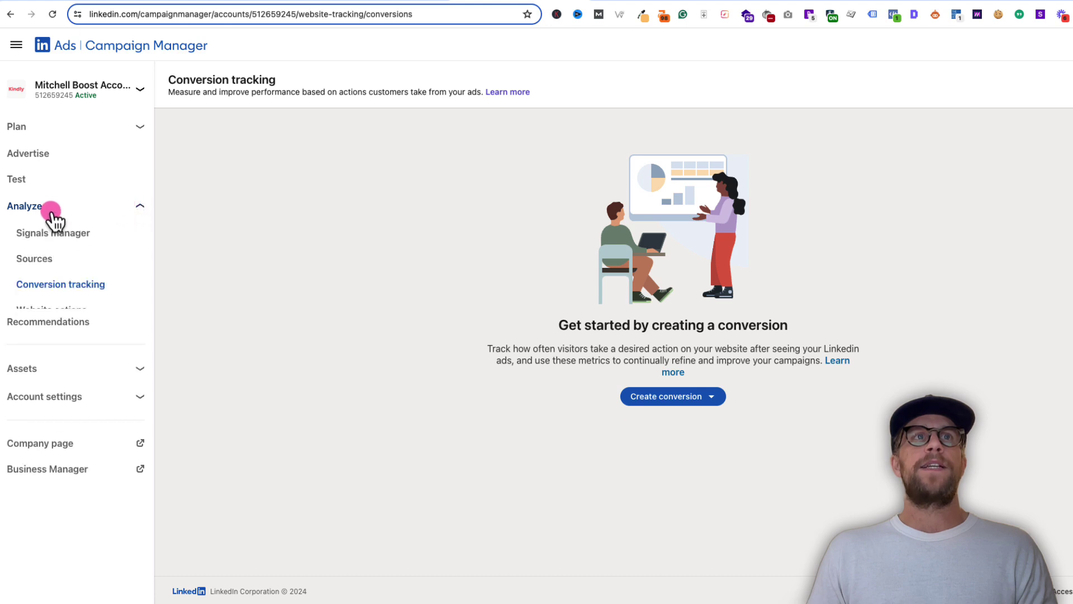
left_click(57, 239)
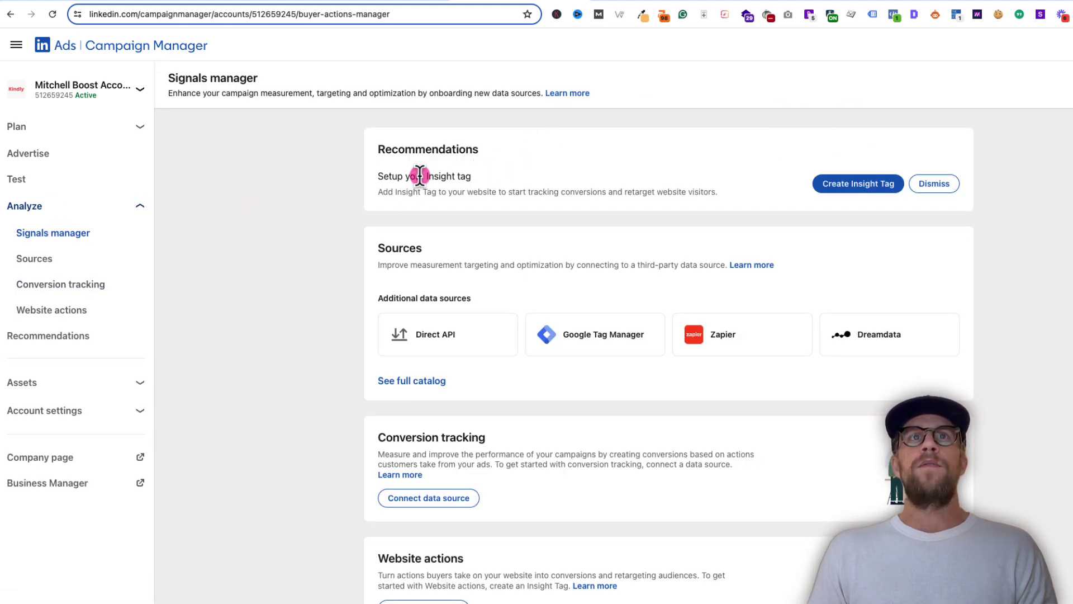
left_click(841, 190)
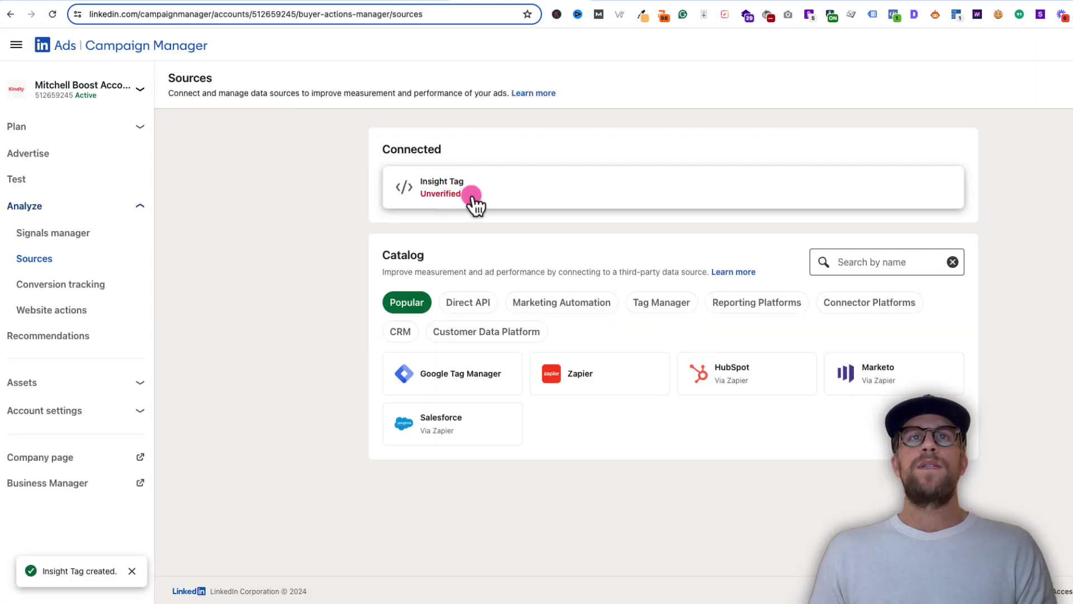
left_click(456, 193)
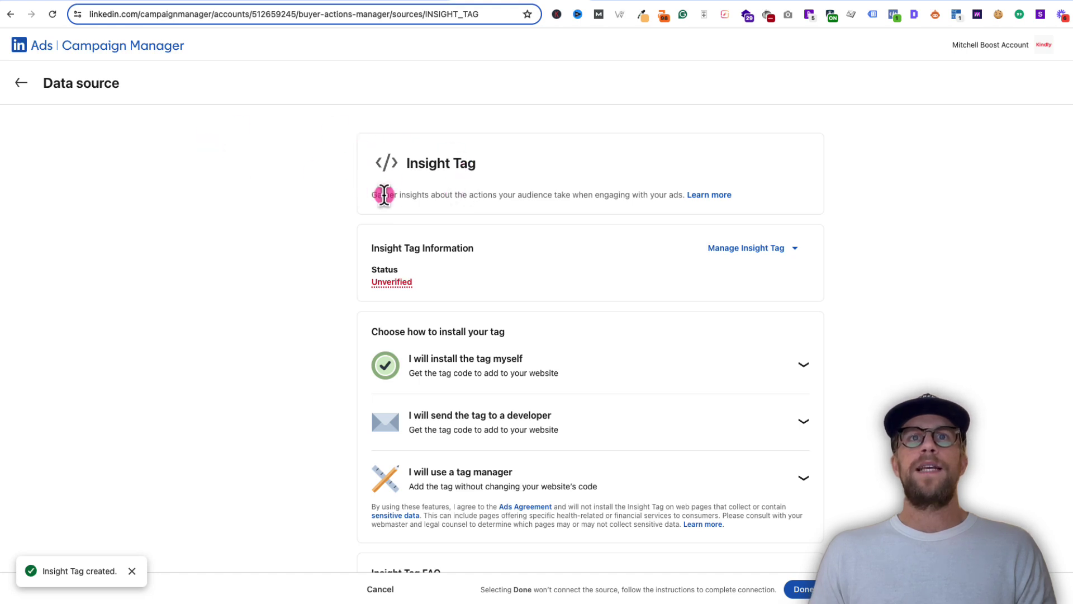
- Reveal the tag-manager installation instructions and copy the LinkedIn partner ID
scroll(520, 280, "down", 4)
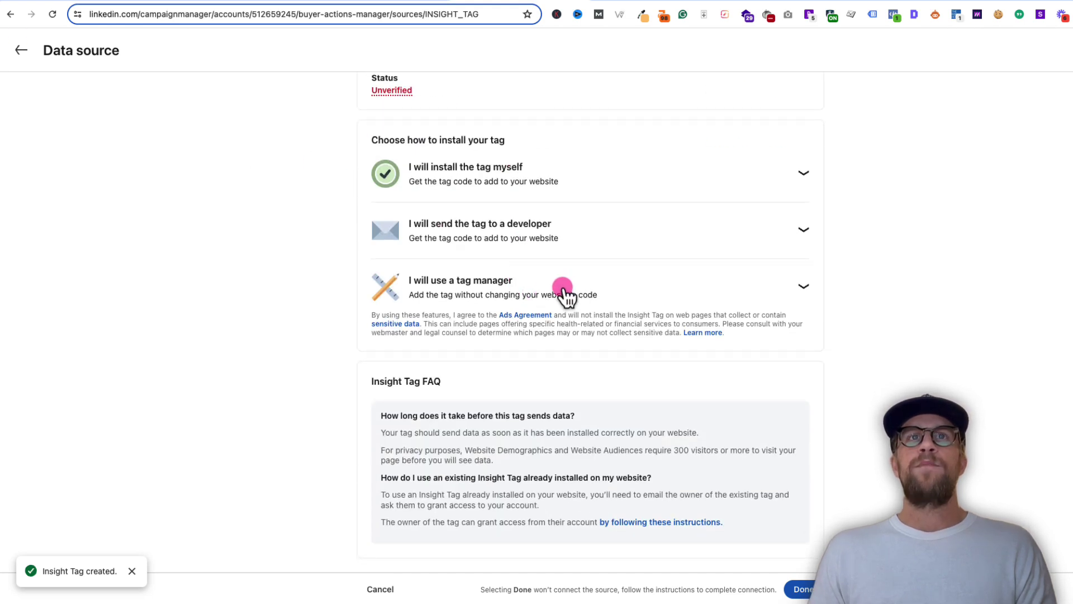
left_click(553, 291)
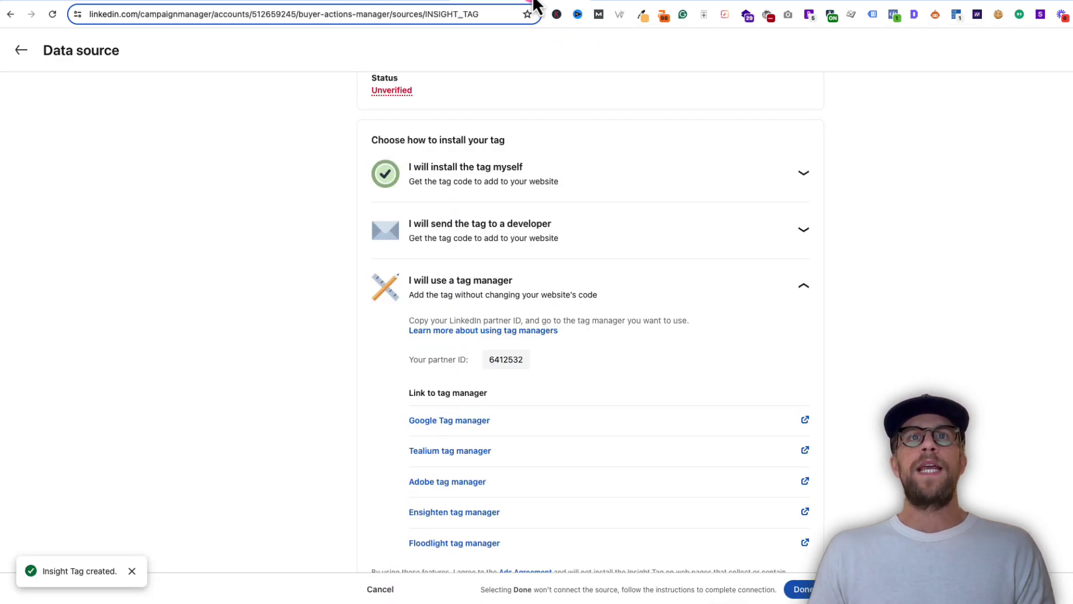
left_click(508, 360)
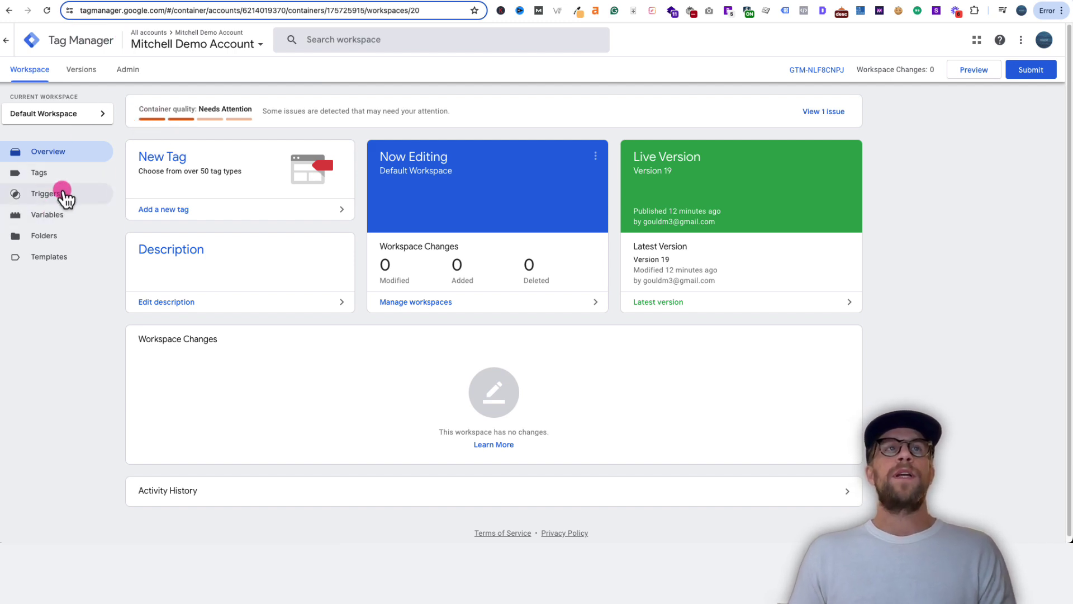
- Start a new tag named 'LinkedIn Insight Tag' and begin choosing its type
left_click(48, 180)
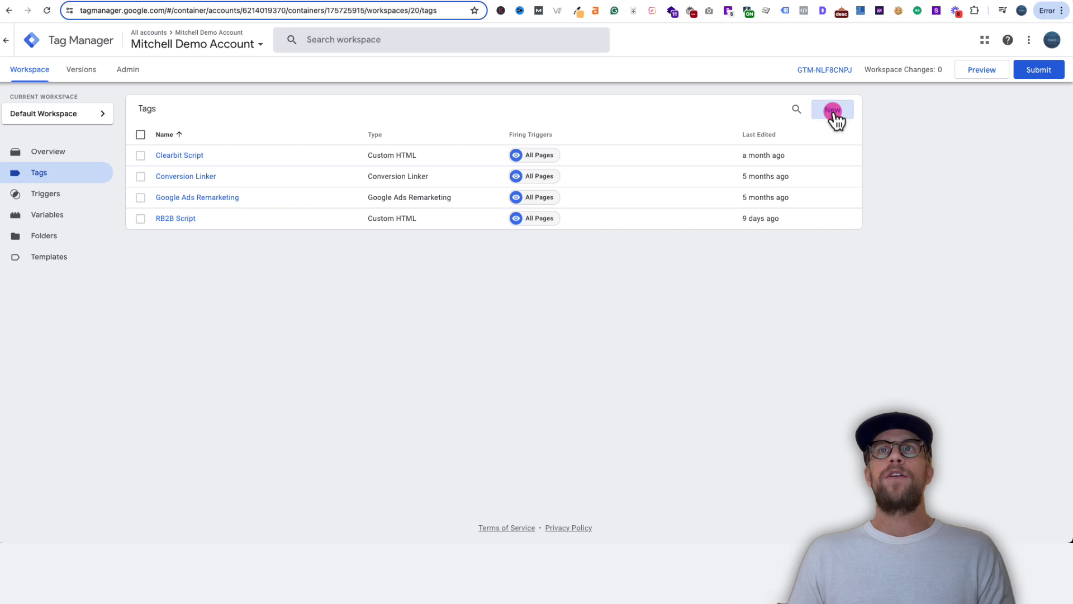
left_click(832, 110)
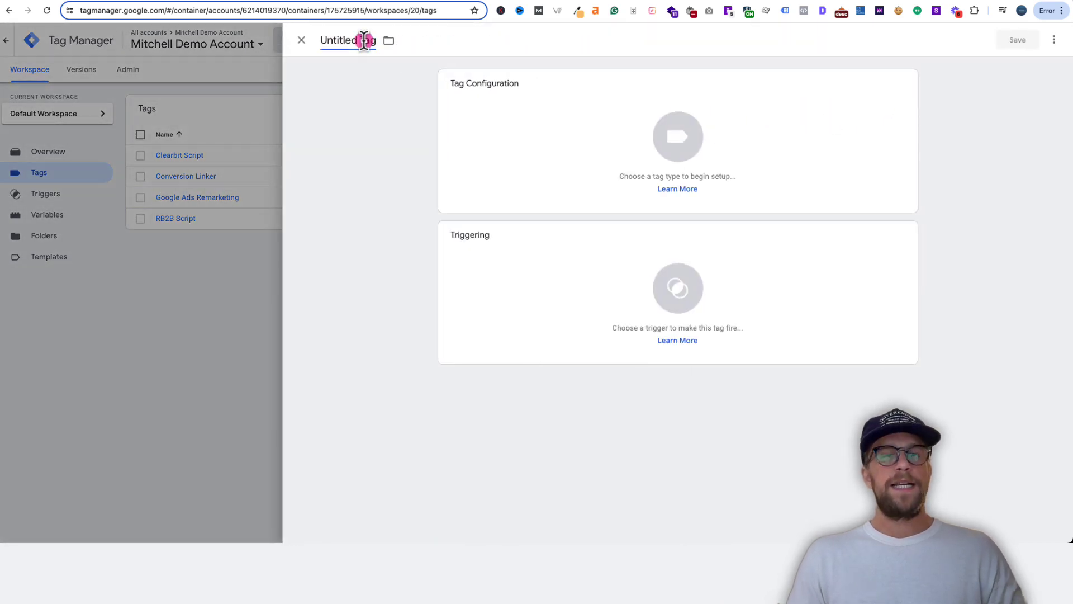
type("LinkedIn Insight Tag")
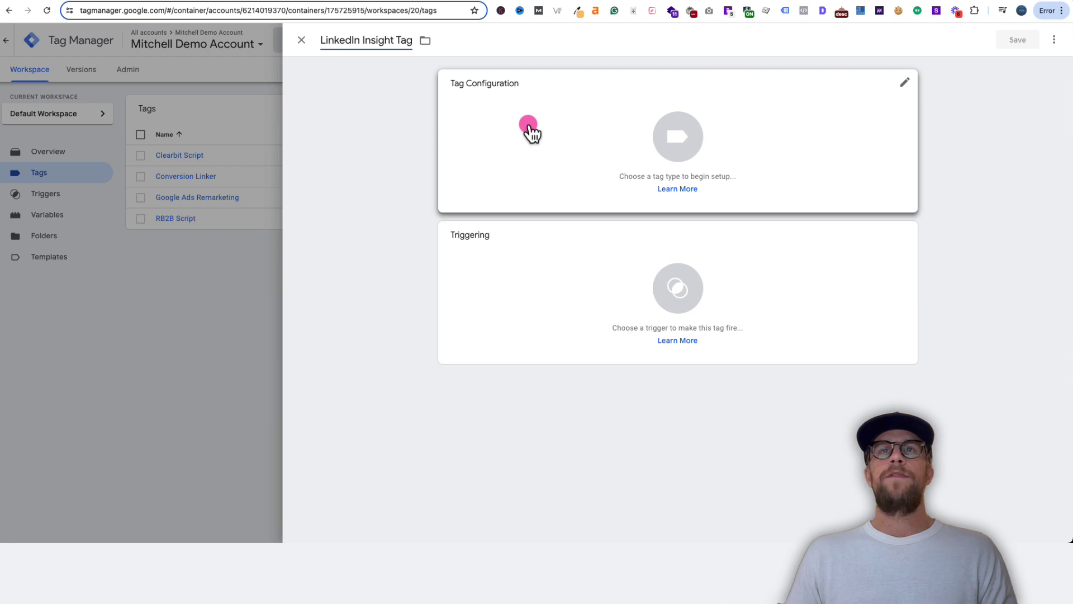
left_click(528, 129)
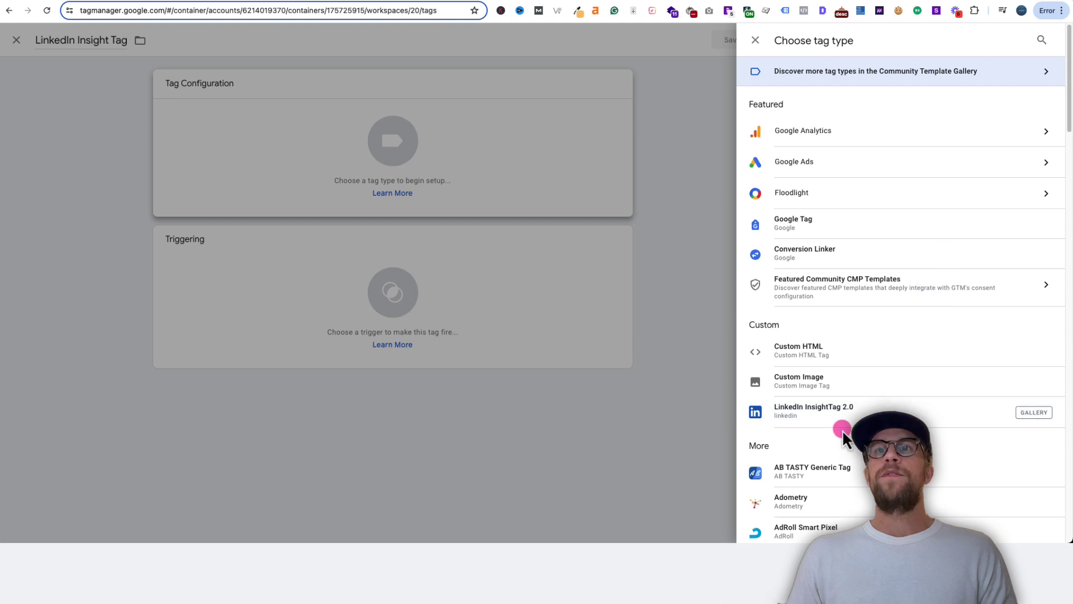
- Search tag types and the Community Template Gallery for 'linkedin', then return to the full list
left_click(1040, 40)
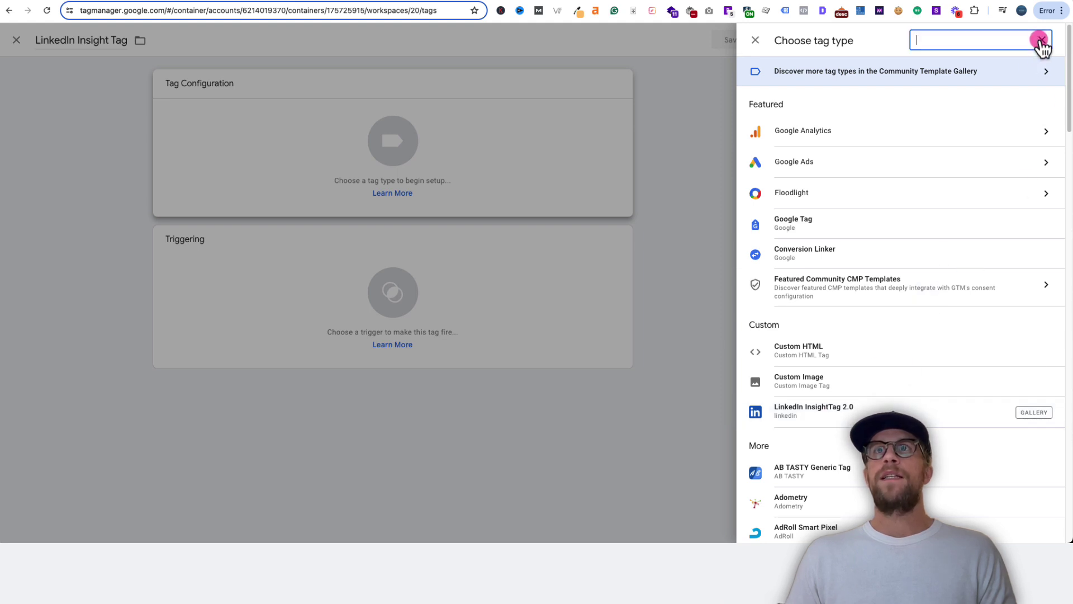
type("linkedin")
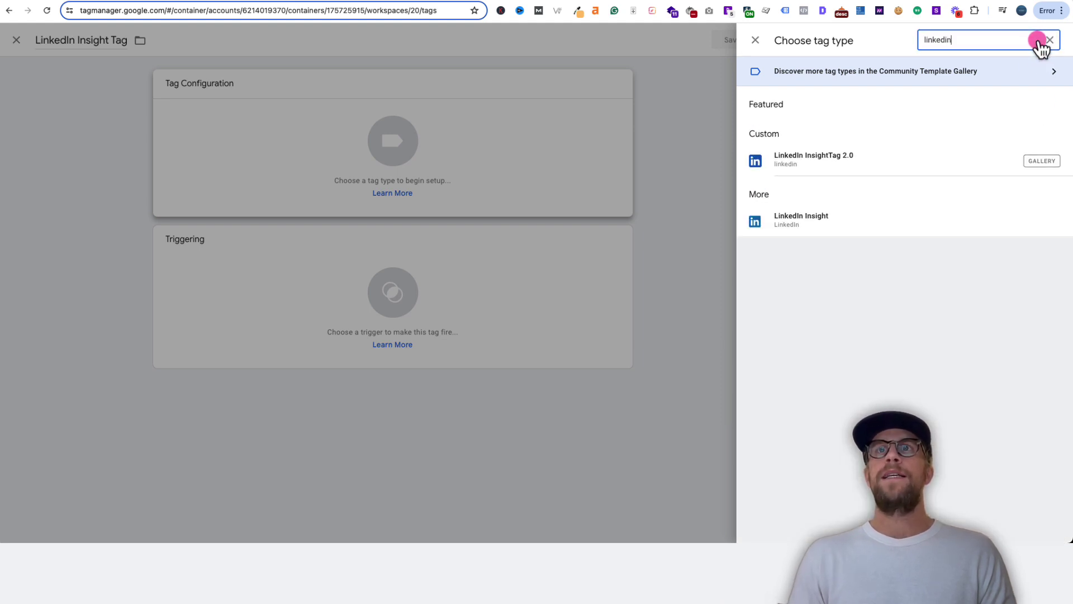
left_click(849, 74)
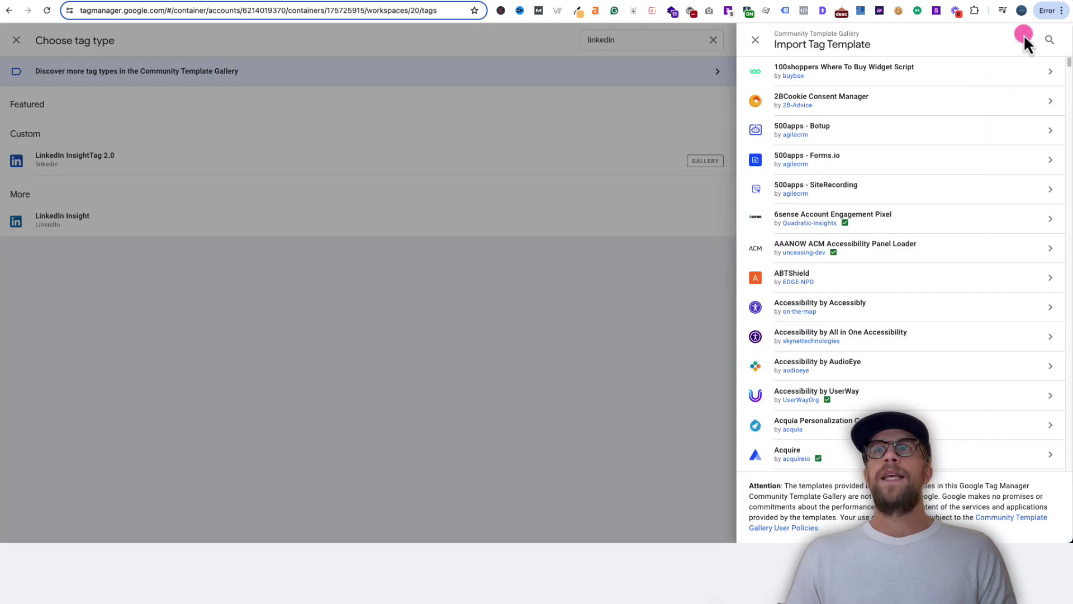
left_click(1049, 41)
type("linkedin")
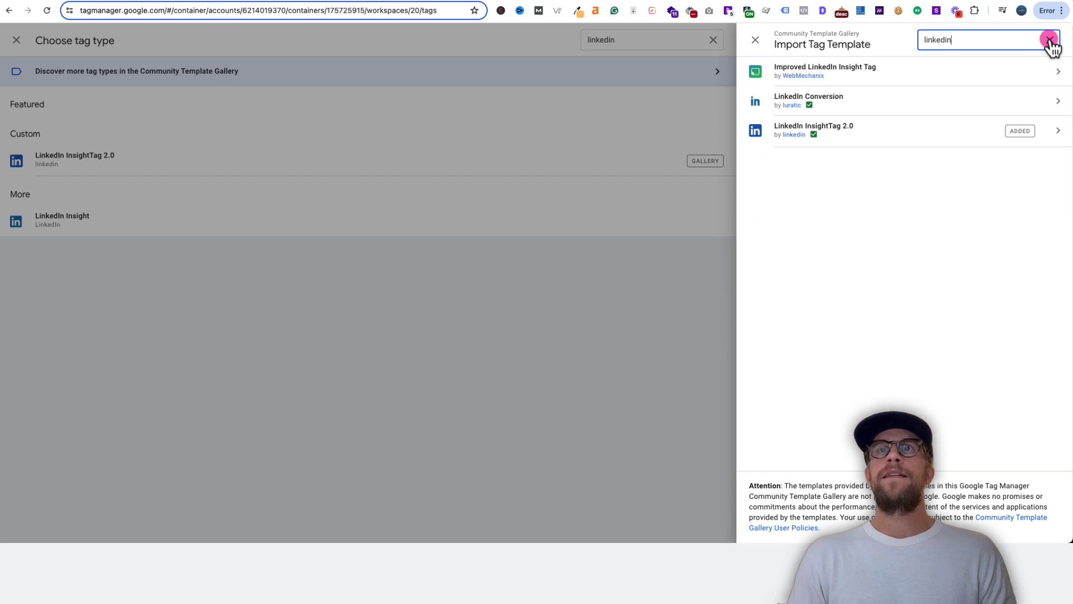
mouse_move(824, 137)
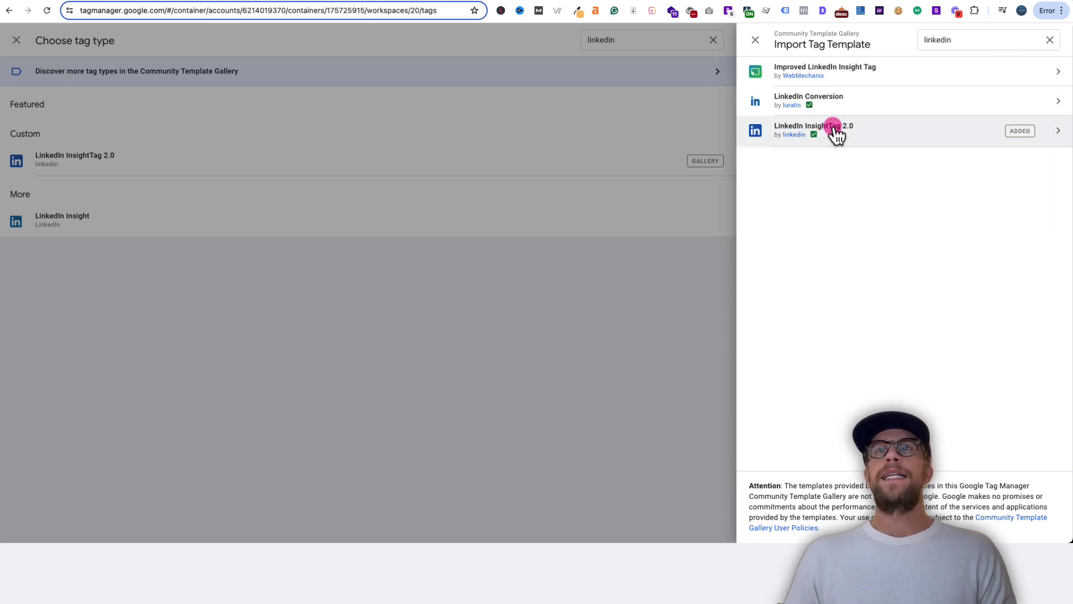
left_click(754, 41)
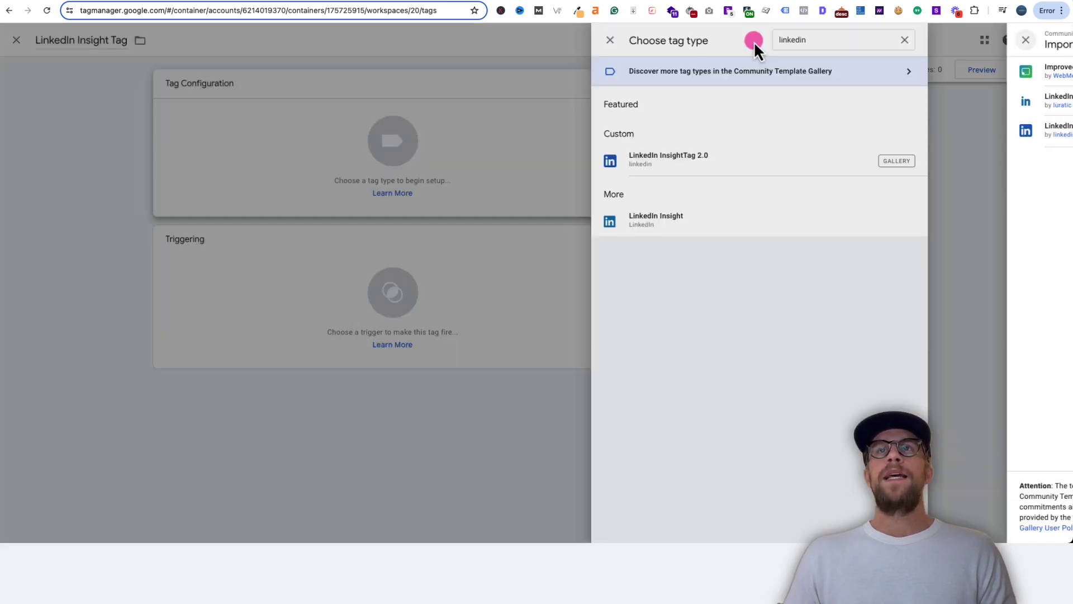
left_click(755, 39)
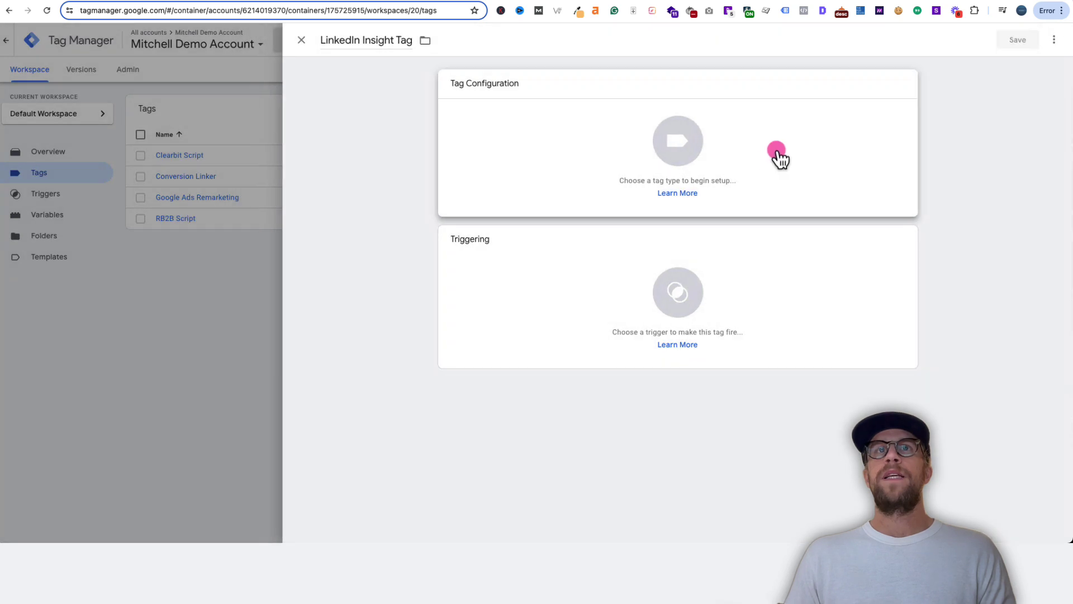
left_click(778, 158)
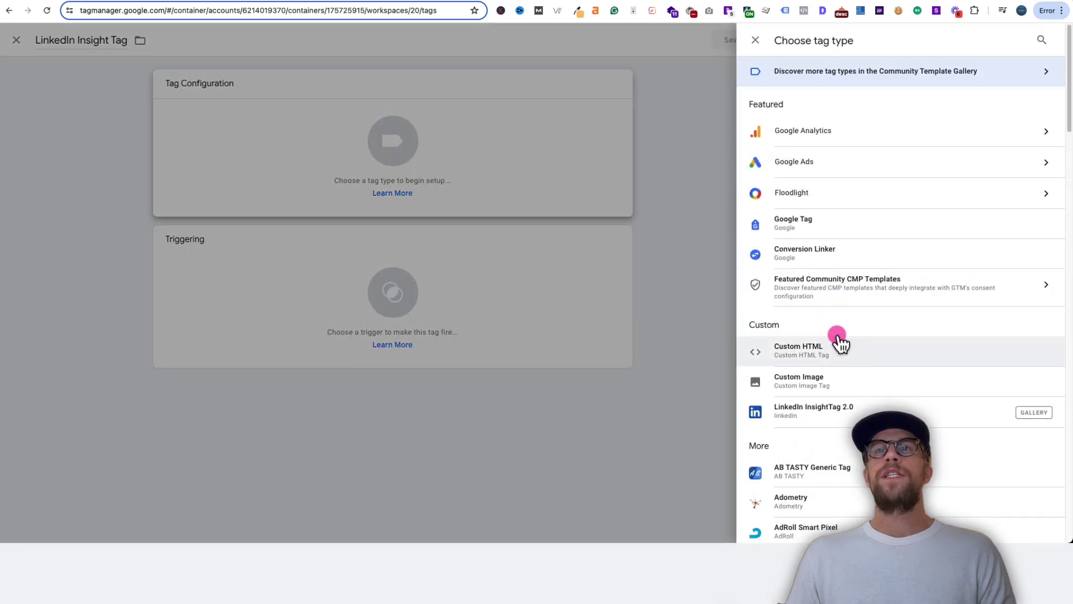
- Make the tag a LinkedIn InsightTag 2.0 with the pasted partner ID
left_click(821, 410)
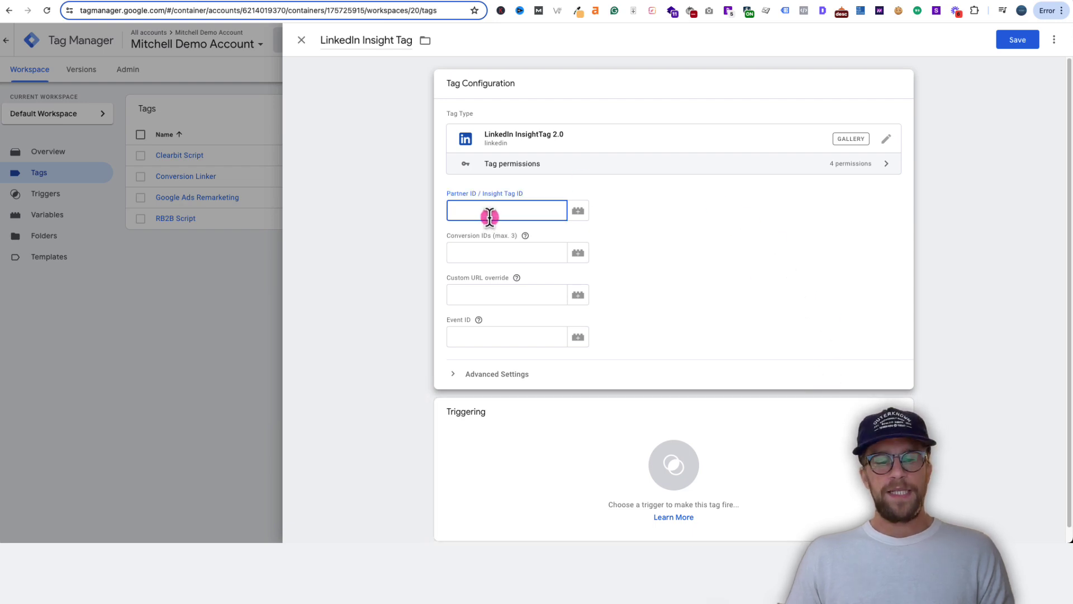
key("ctrl+v")
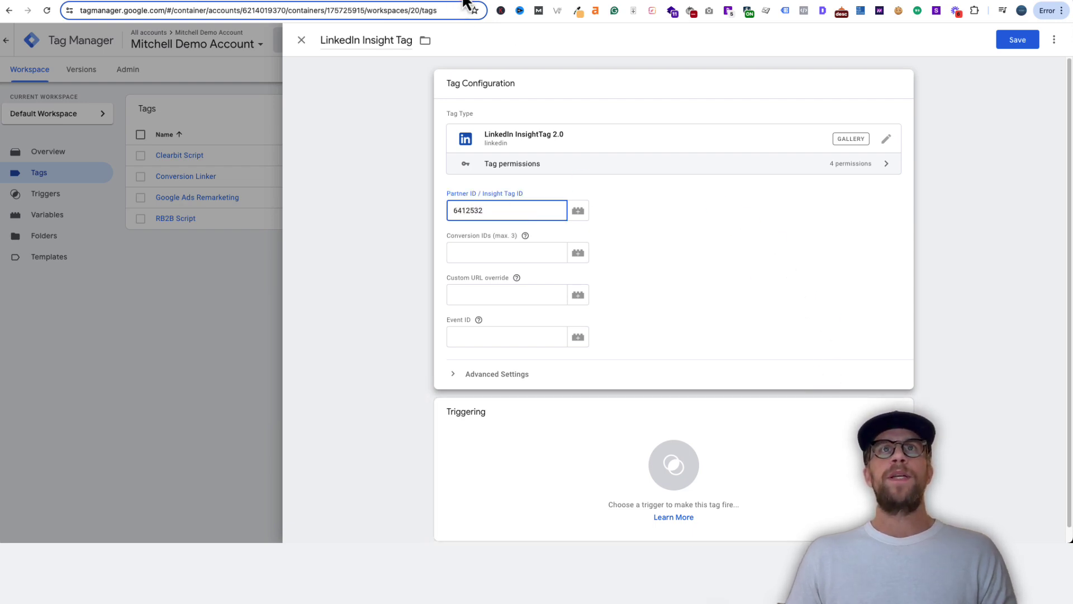
left_click(459, 328)
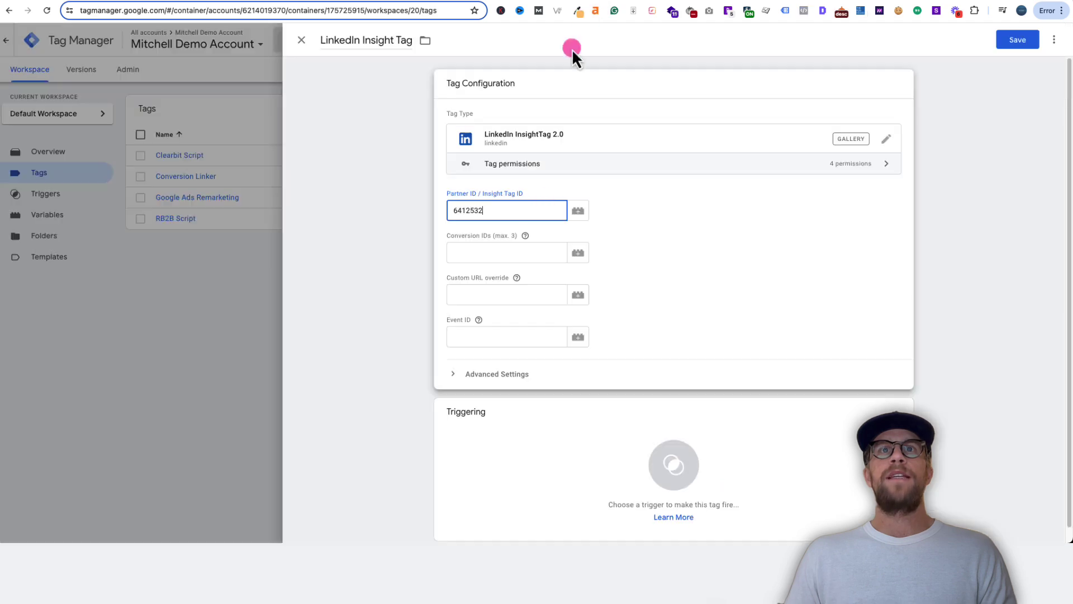
left_click(492, 216)
left_click(457, 205)
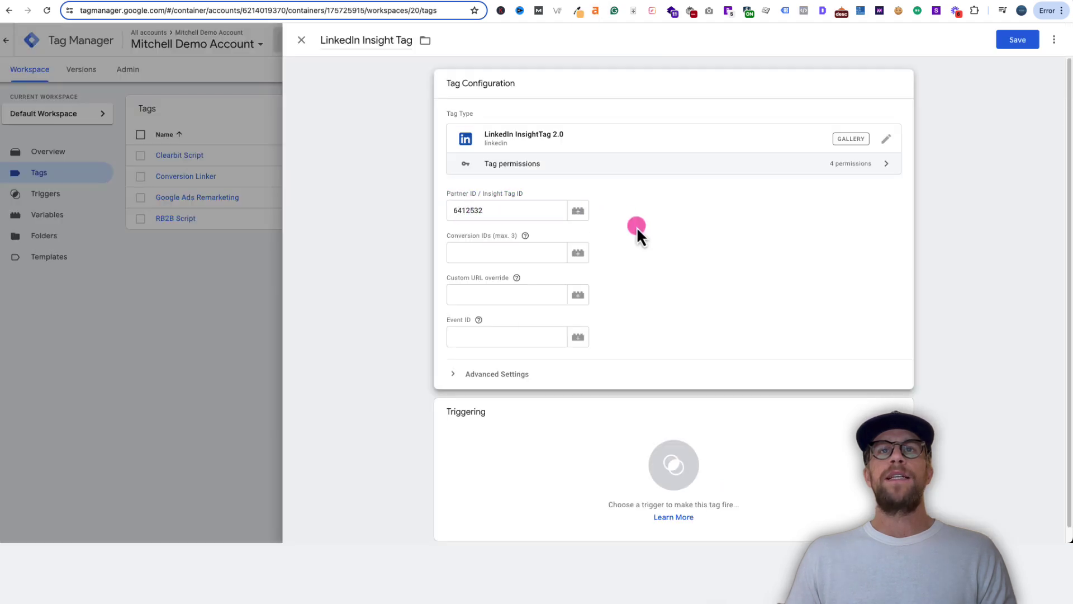
- Set the tag to fire on All Pages and save it
scroll(666, 273, "down", 1)
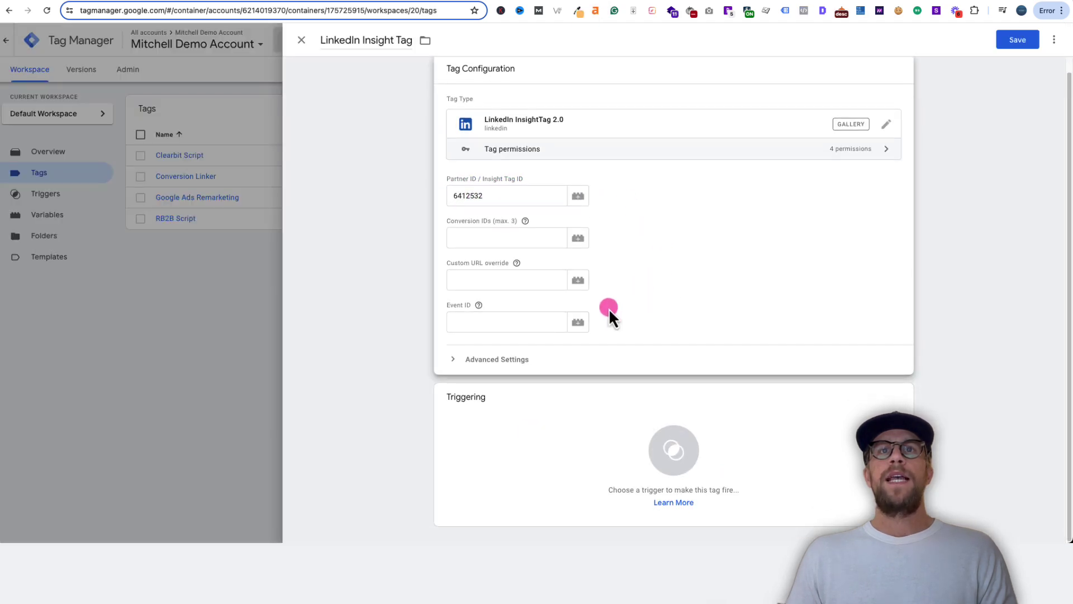
left_click(545, 425)
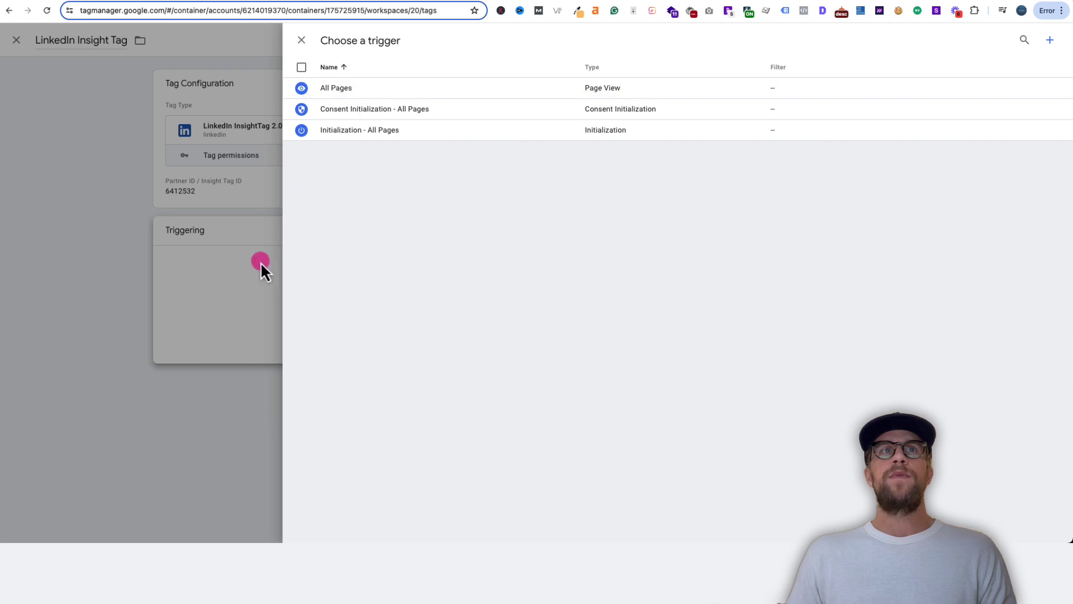
left_click(342, 89)
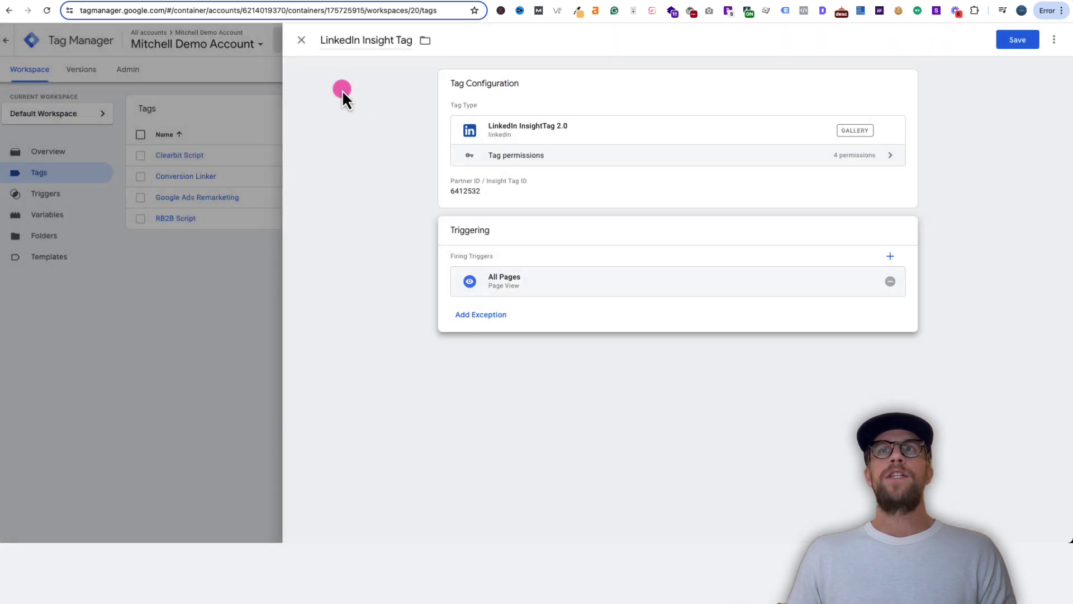
left_click(1015, 41)
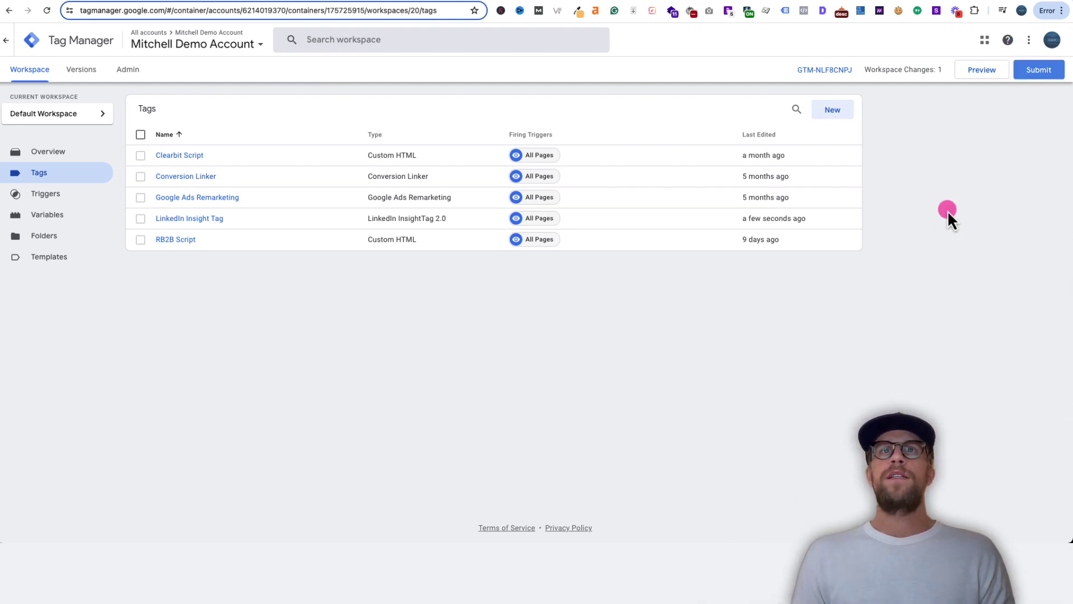
- Submit and publish version 20 named 'Added LinkedIn Insight Tag'
left_click(1030, 75)
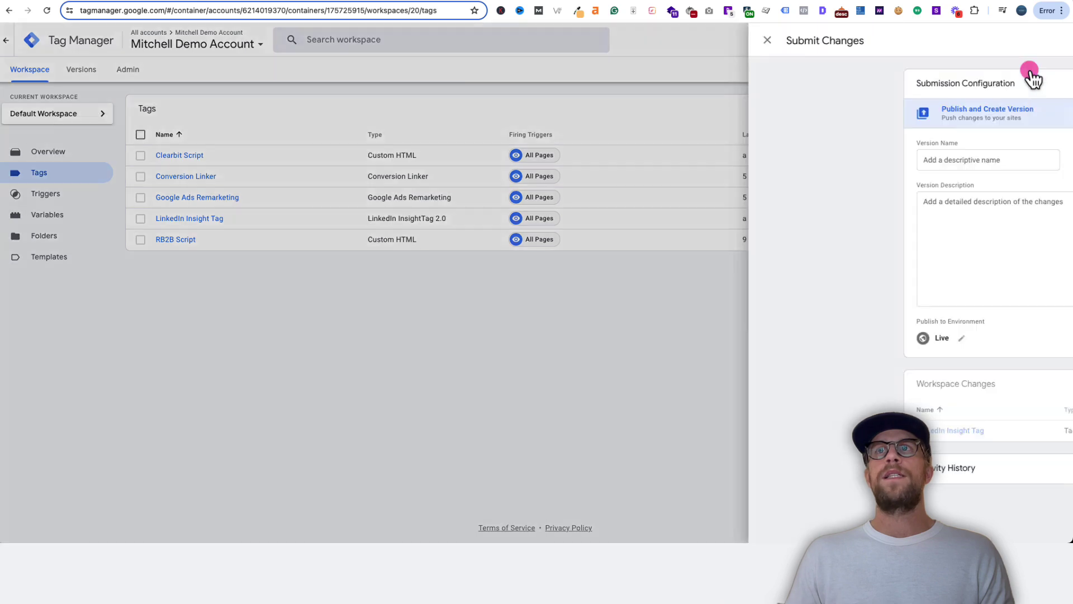
left_click(487, 161)
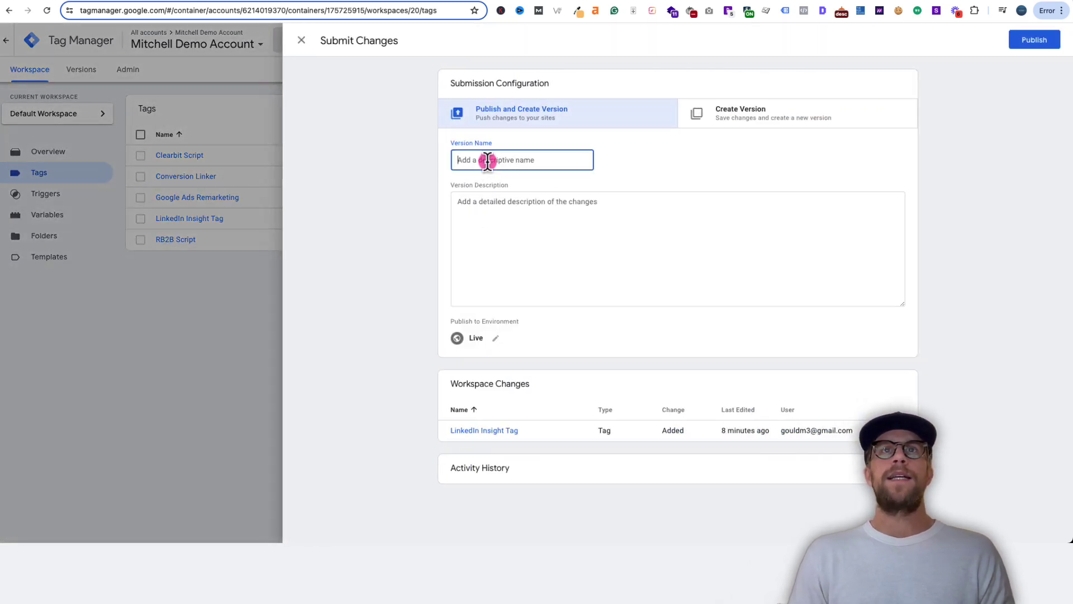
type("Added LinkedIn Insight Tag")
left_click(1031, 89)
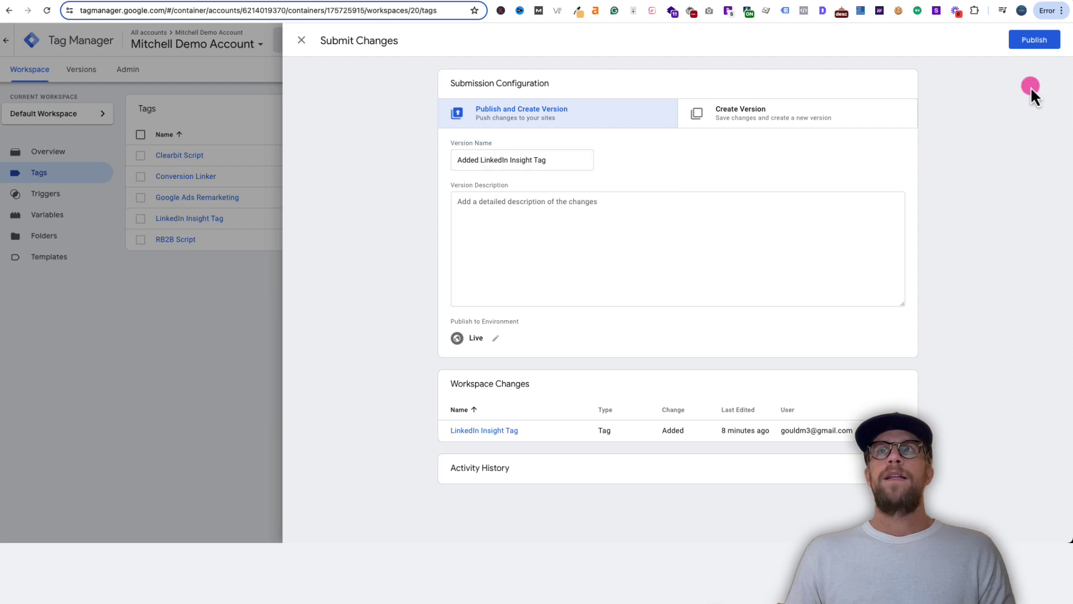
left_click(1018, 40)
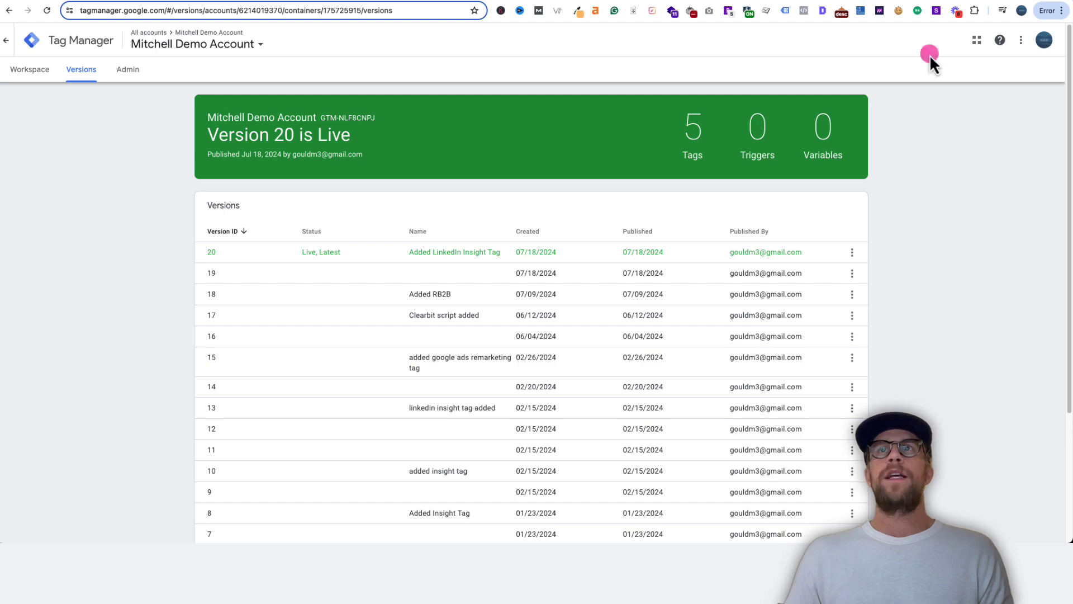
- Inspect mitchellgould.com with the Insight Tag Checker, confirm its Success result, and close it
left_click(925, 5)
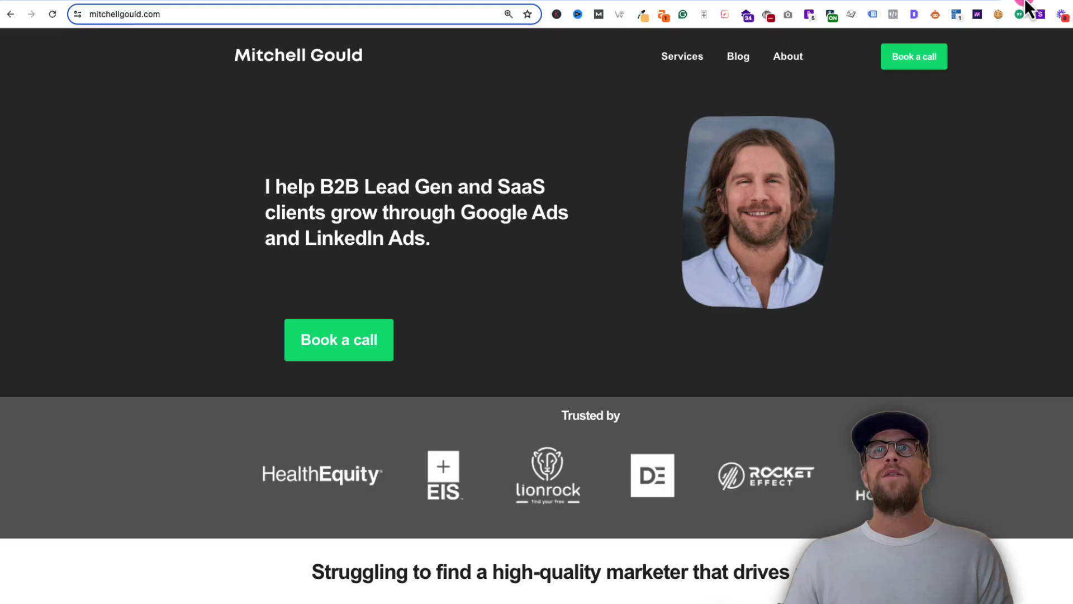
left_click(954, 21)
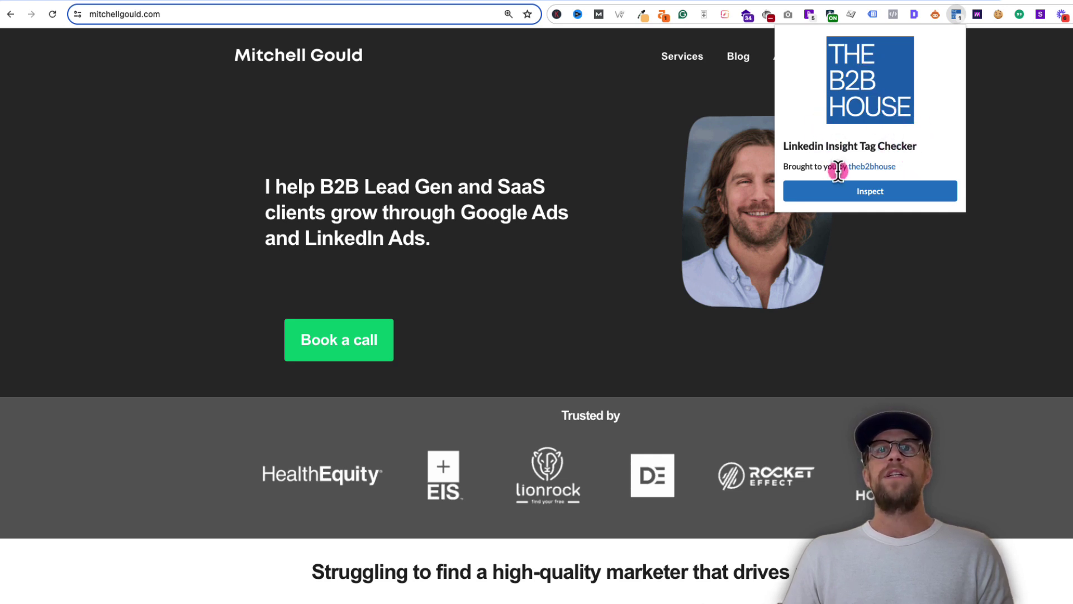
left_click(866, 194)
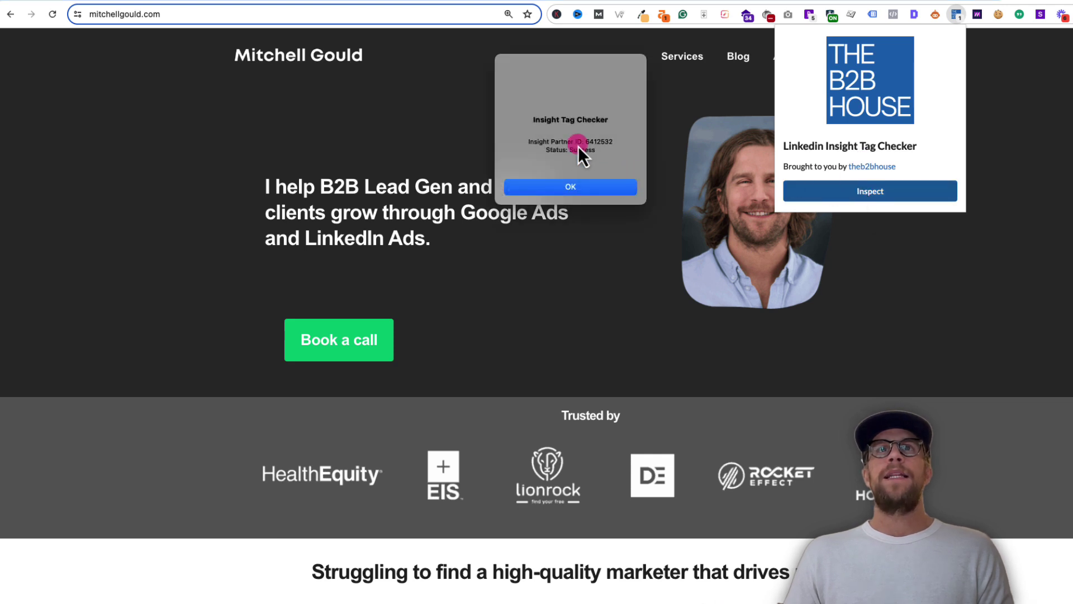
left_click_drag(578, 146, 617, 144)
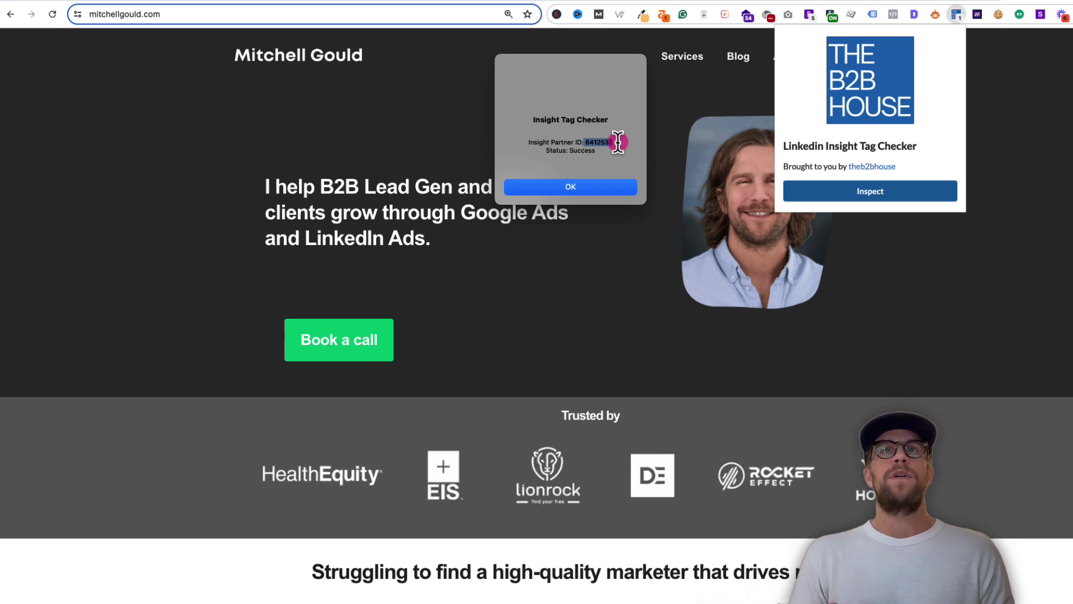
left_click(579, 189)
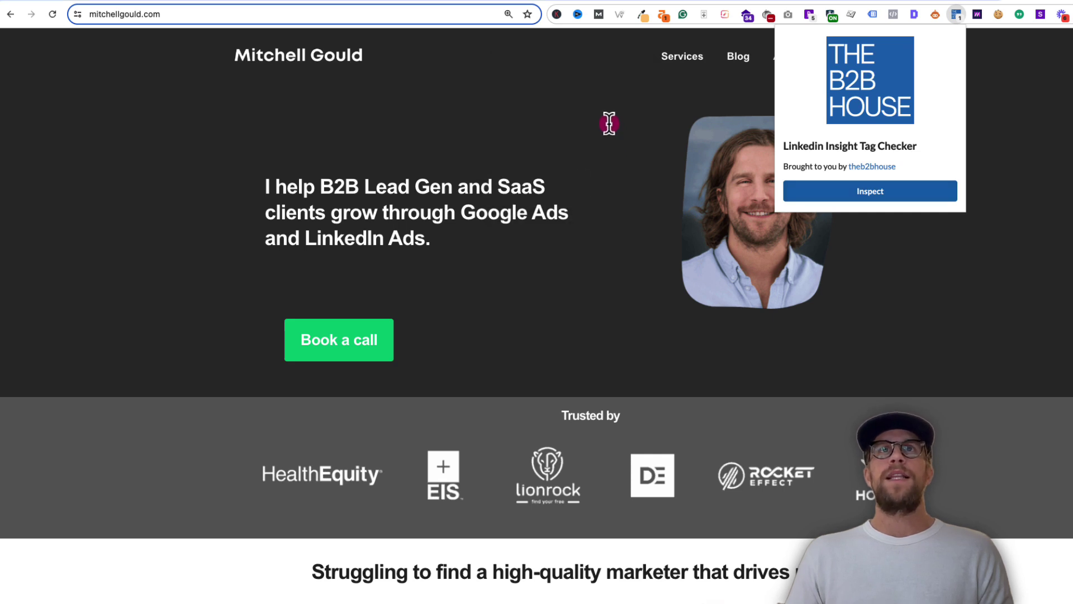
left_click(441, 161)
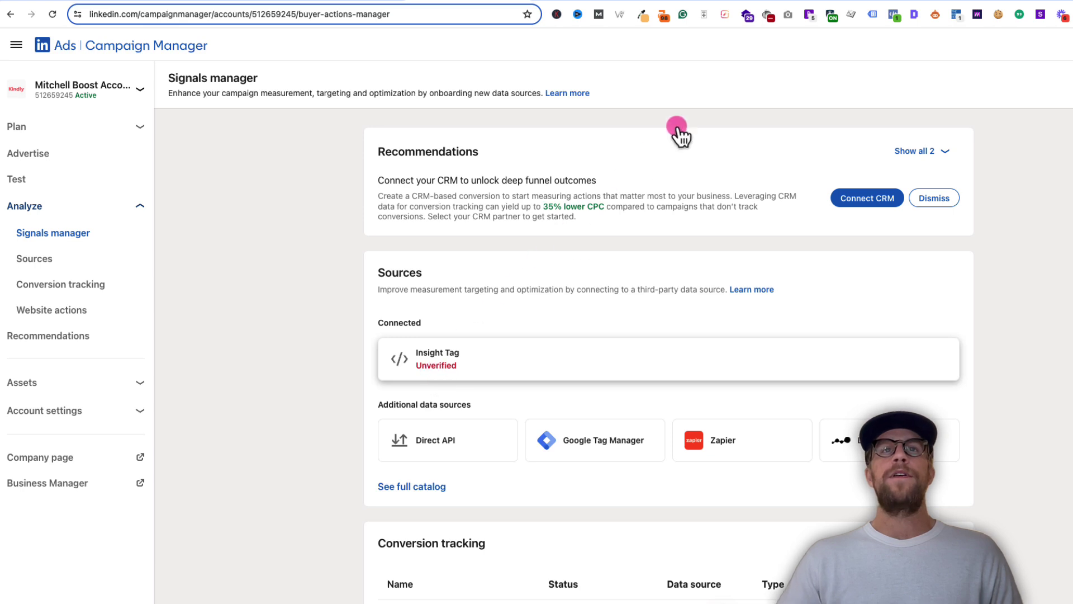
- Move from Signals manager through Tag Manager to Calendly's Event types page
key("super+Tab")
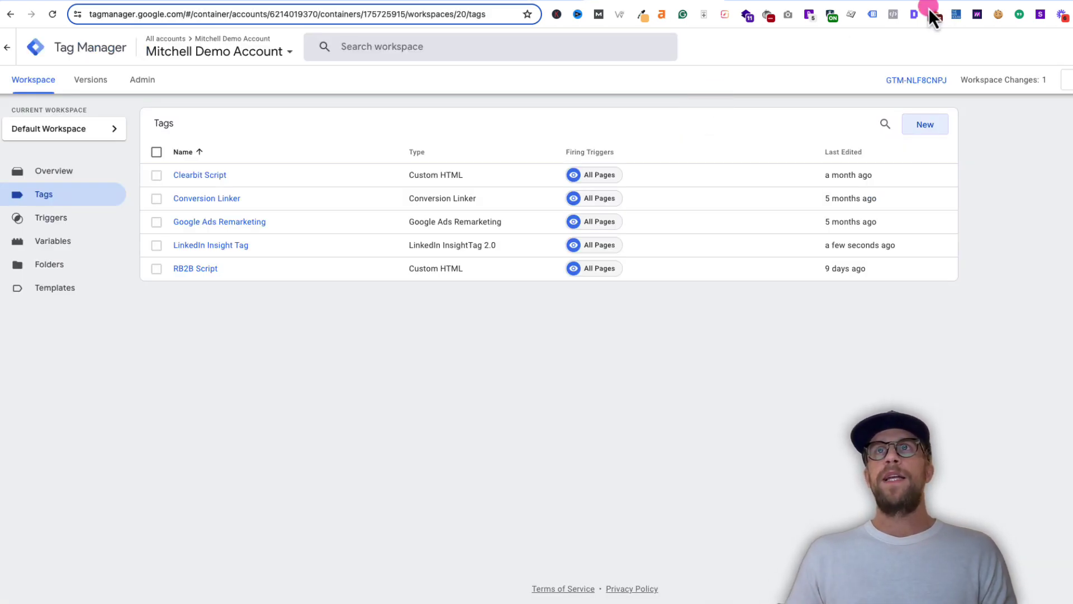
key("super+Tab")
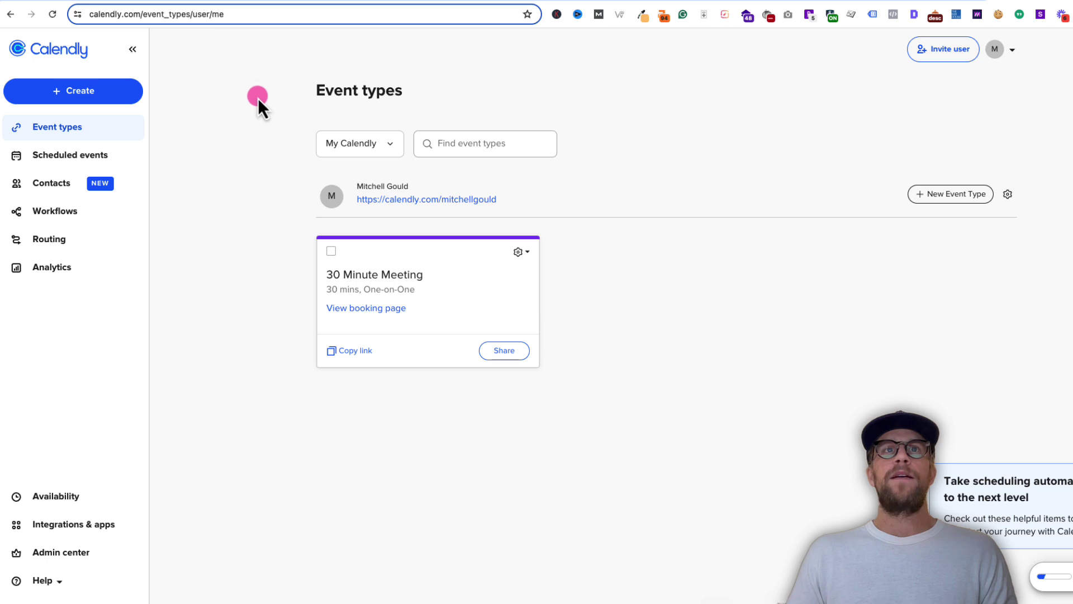
- In the 30 Minute Meeting's booking page options, redirect bookers to an external site after booking
left_click(518, 250)
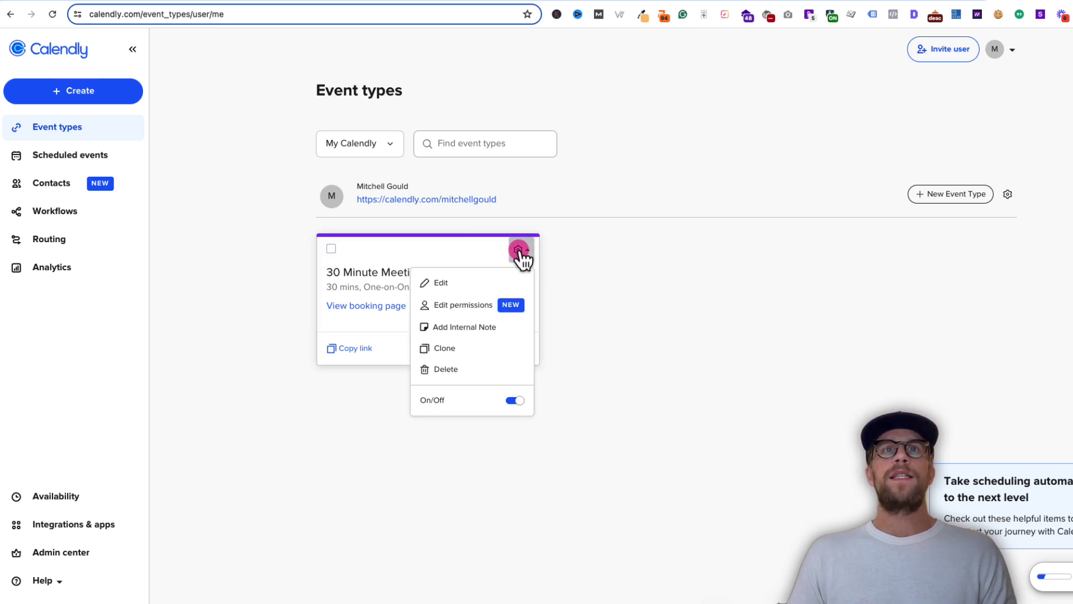
left_click(442, 283)
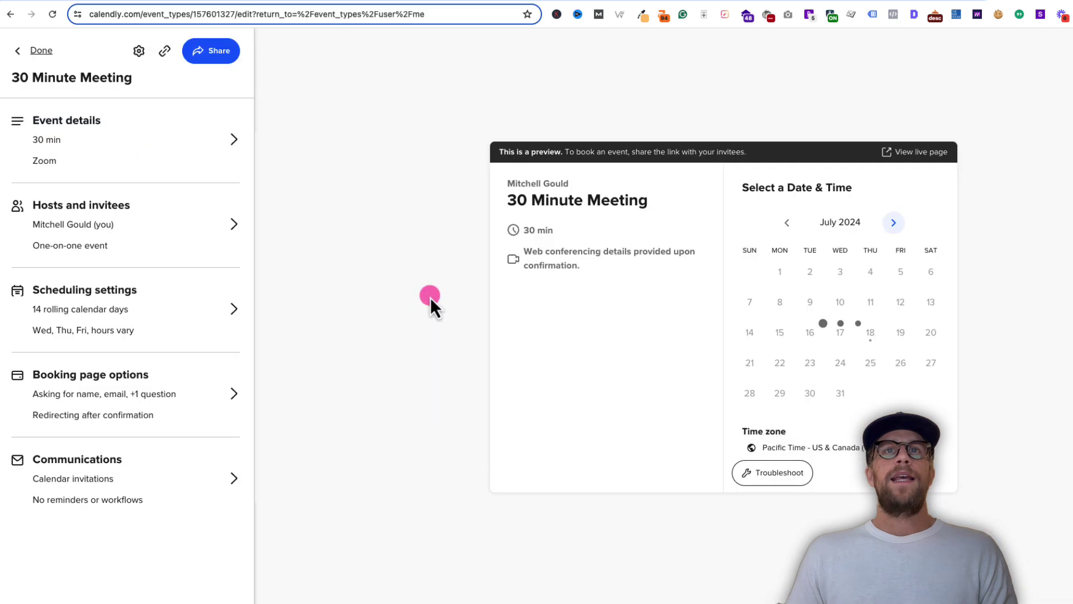
left_click(171, 375)
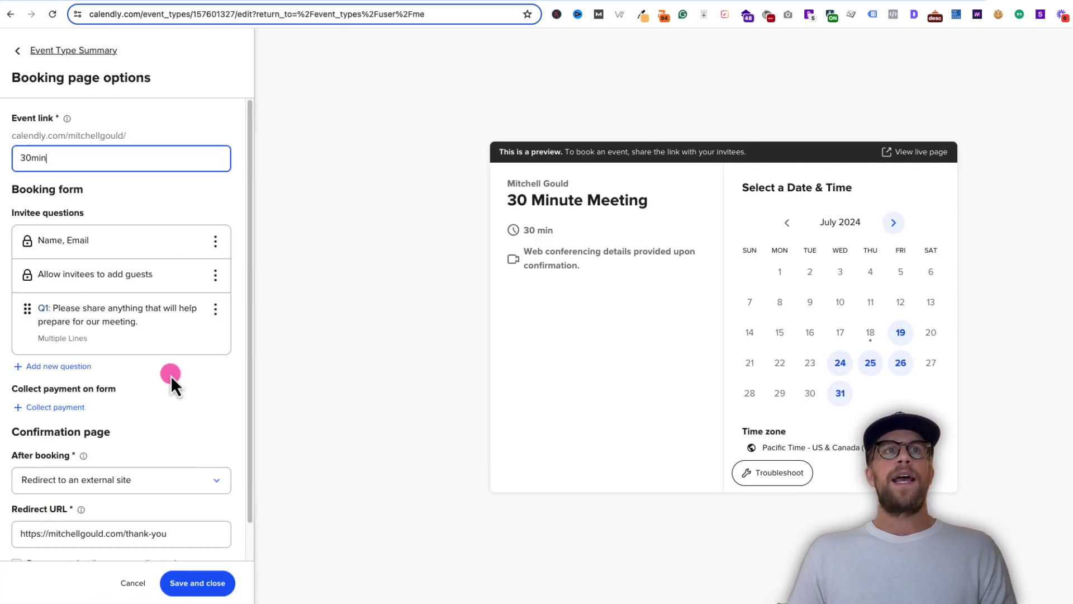
scroll(171, 375, "down", 1)
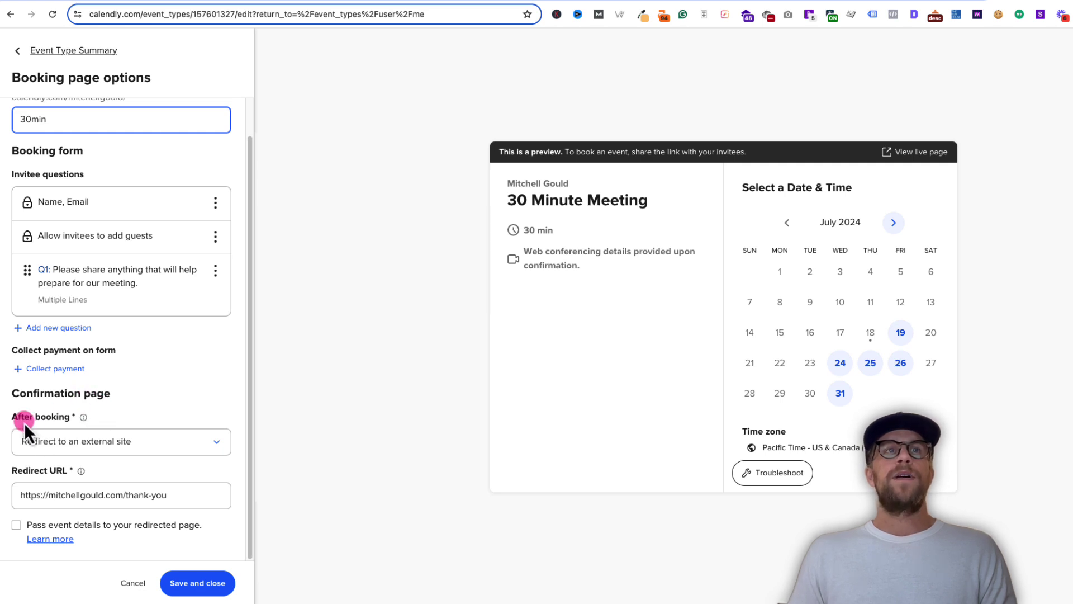
left_click(69, 444)
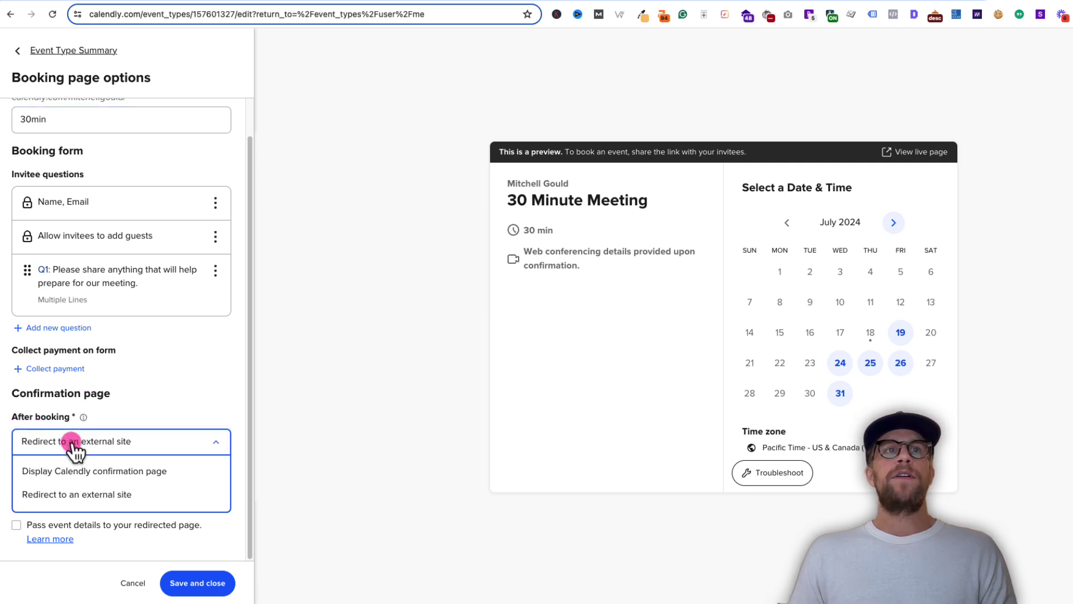
left_click(91, 496)
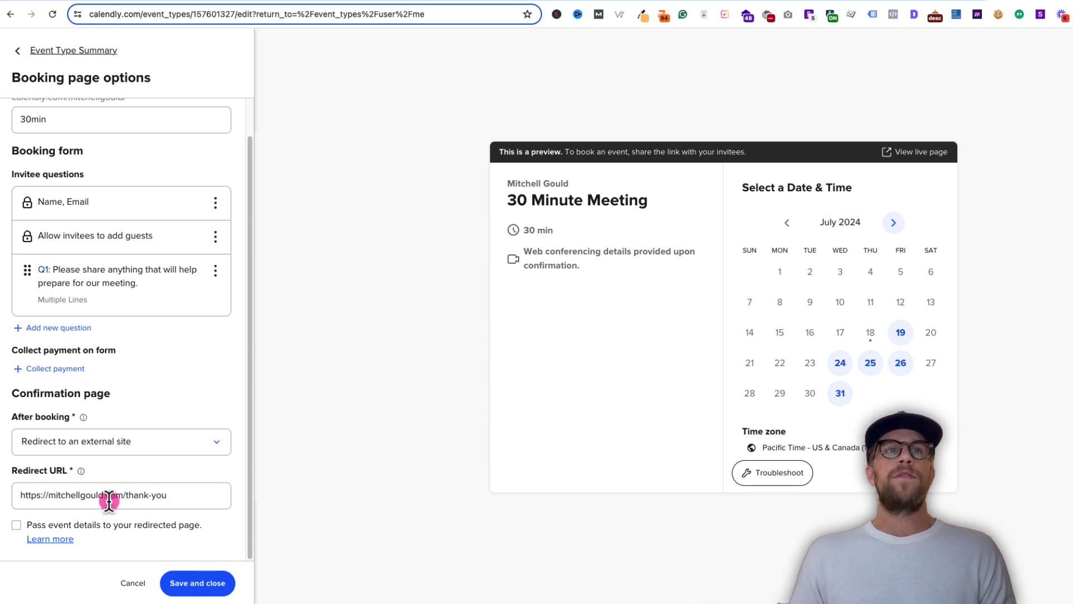
- Check the thank-you page address, then save the redirect and return to Event types
left_click(237, 4)
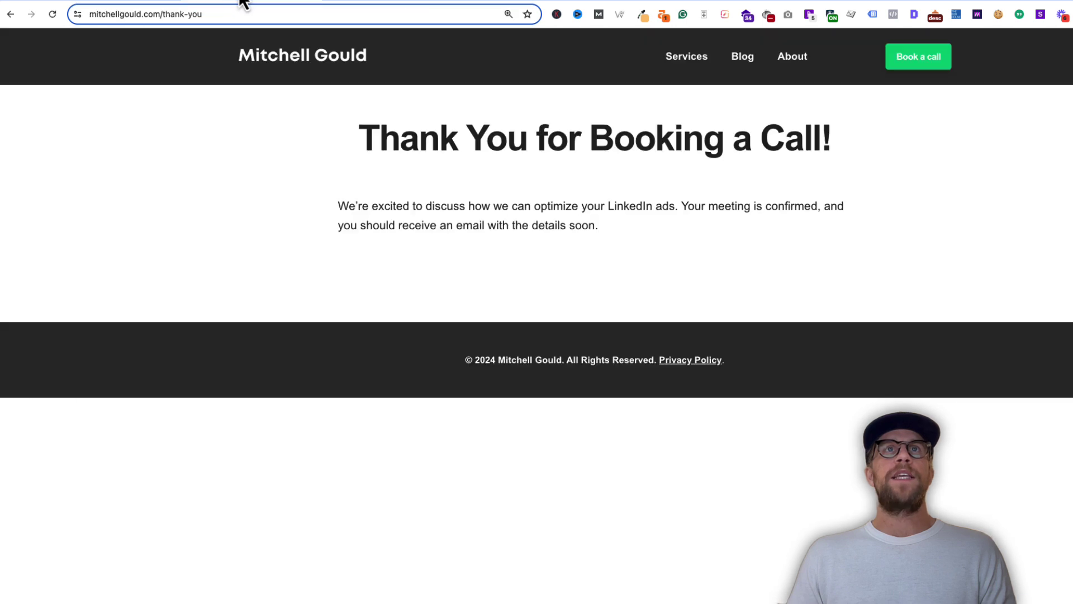
left_click(1023, 5)
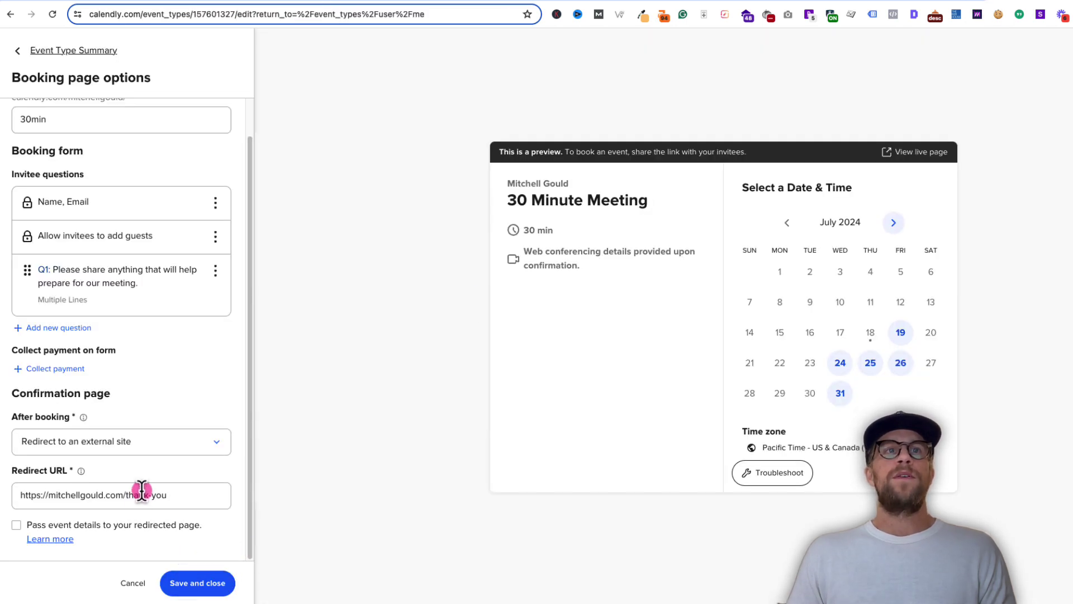
left_click(190, 586)
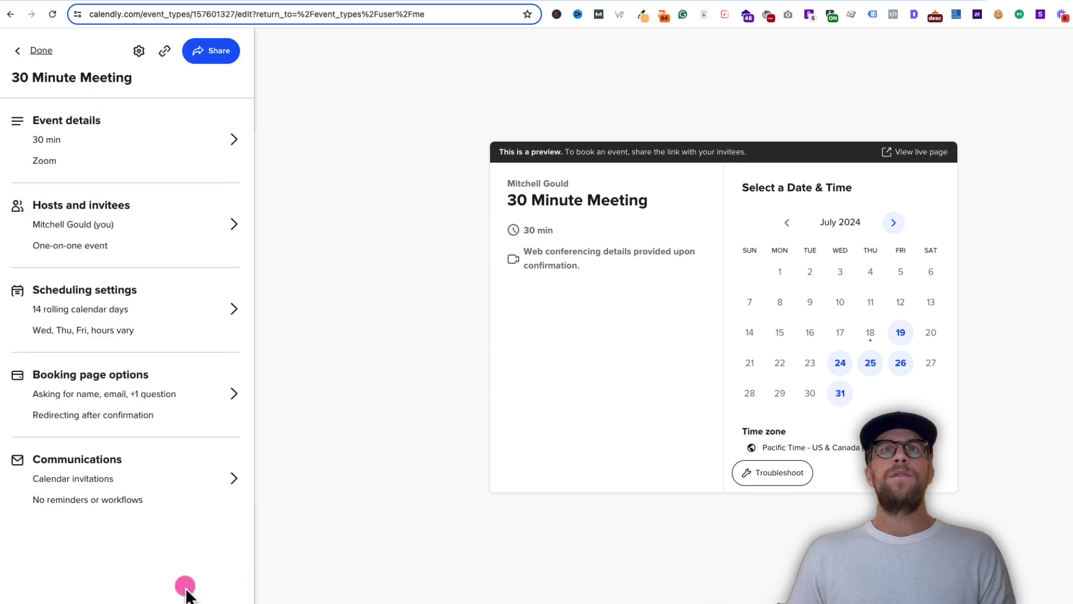
left_click(25, 51)
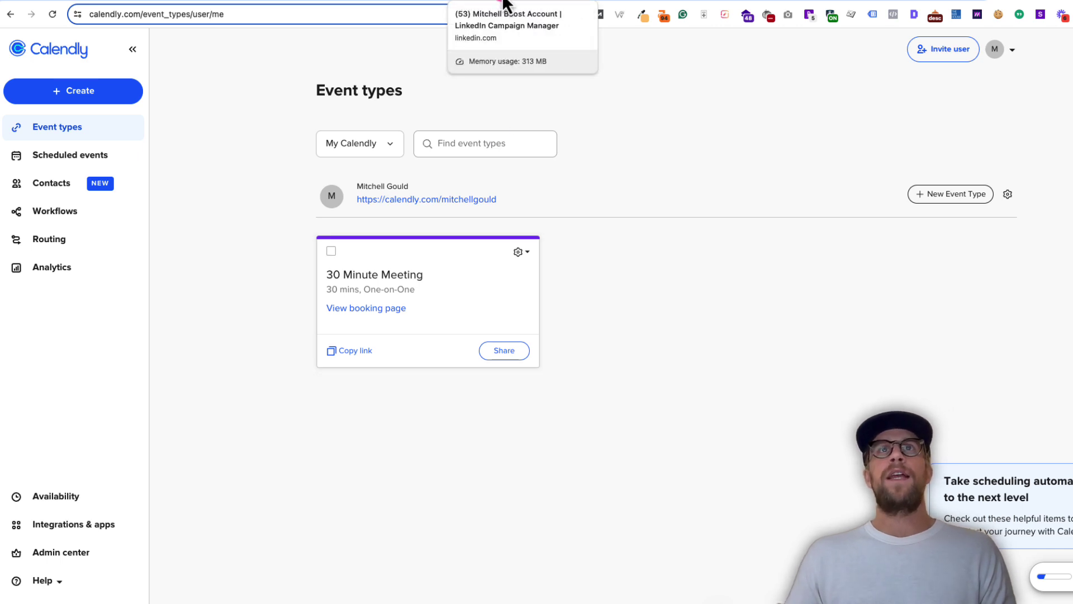
- In Campaign Manager, start a new Insight Tag conversion from the Conversion tracking page
left_click(506, 5)
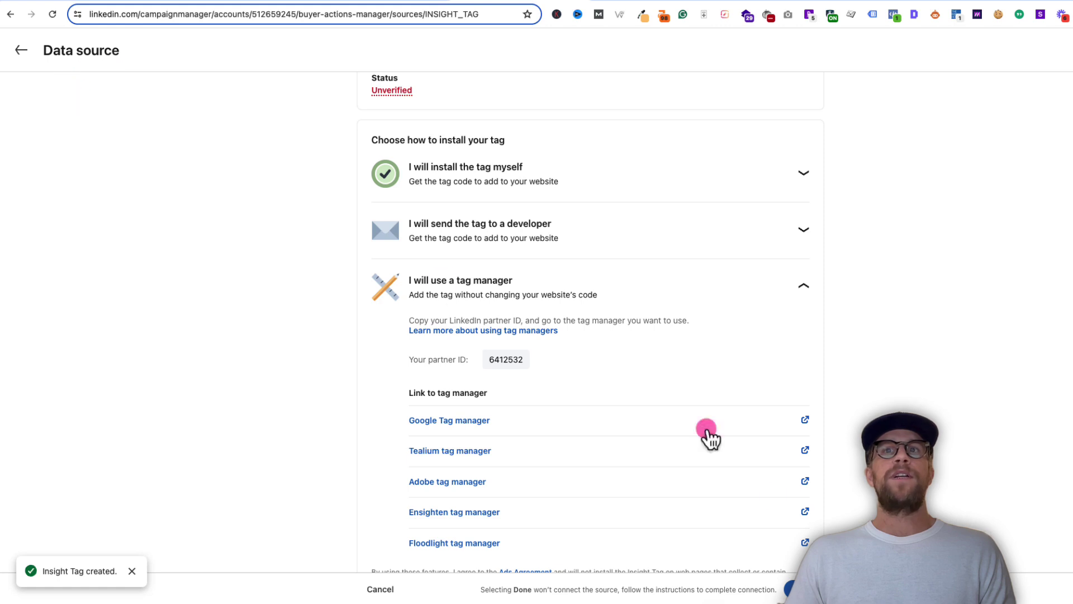
key("Escape")
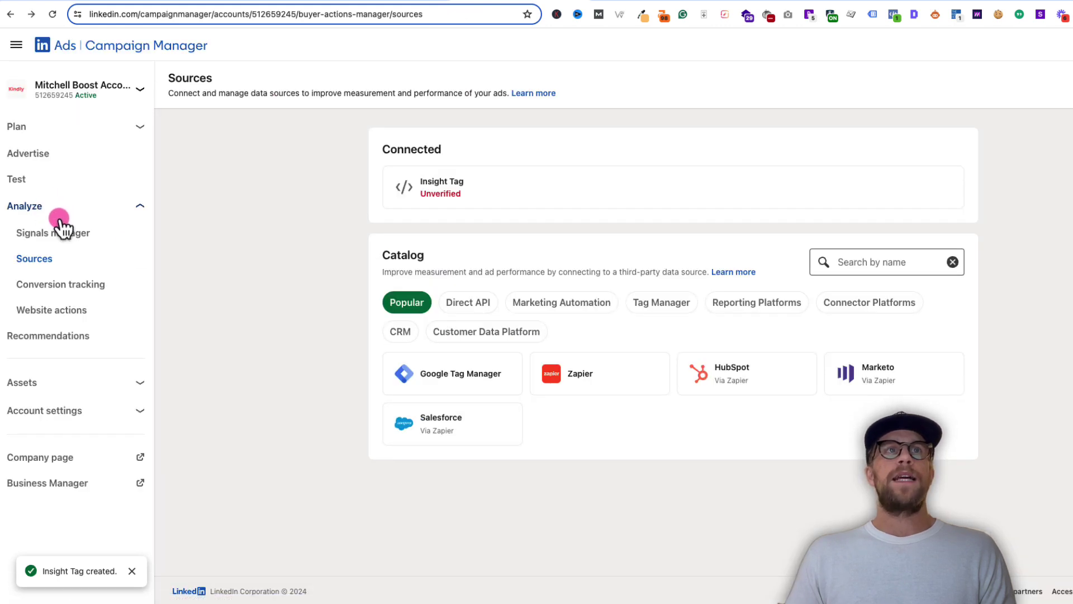
left_click(63, 286)
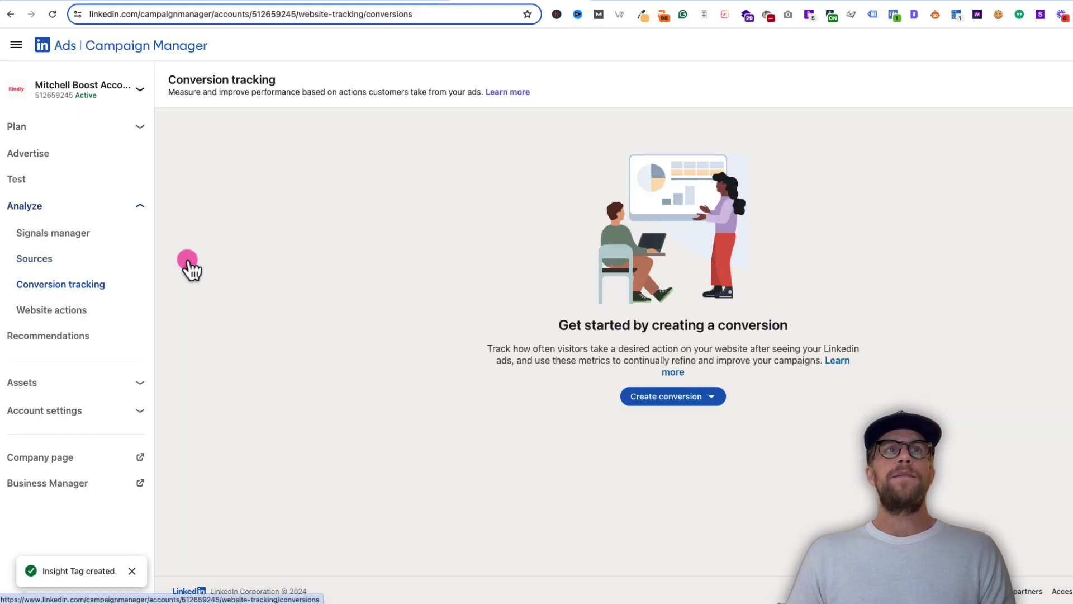
left_click(681, 403)
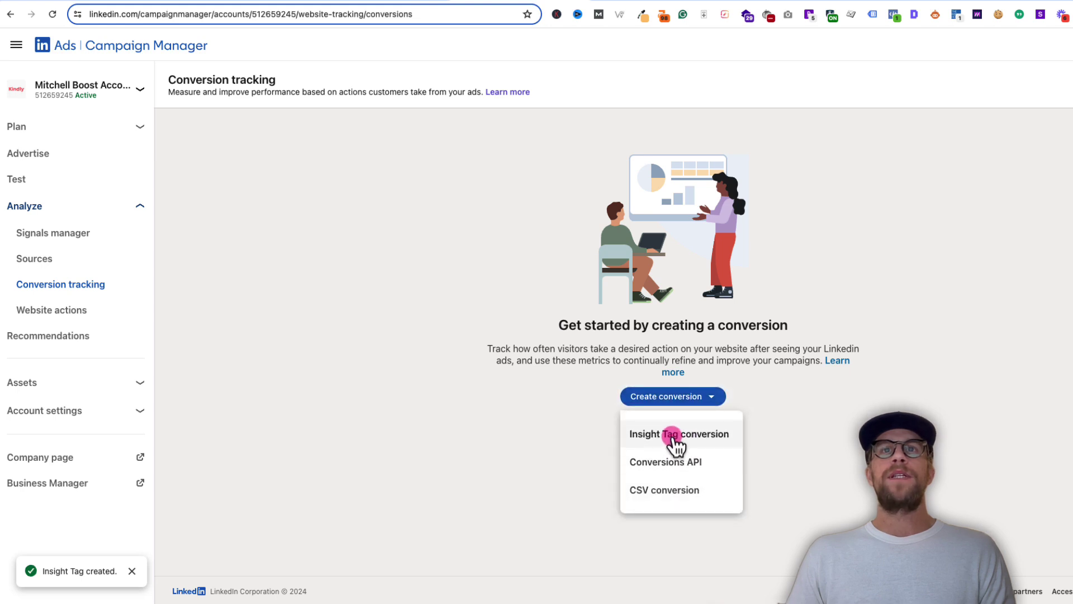
left_click(675, 436)
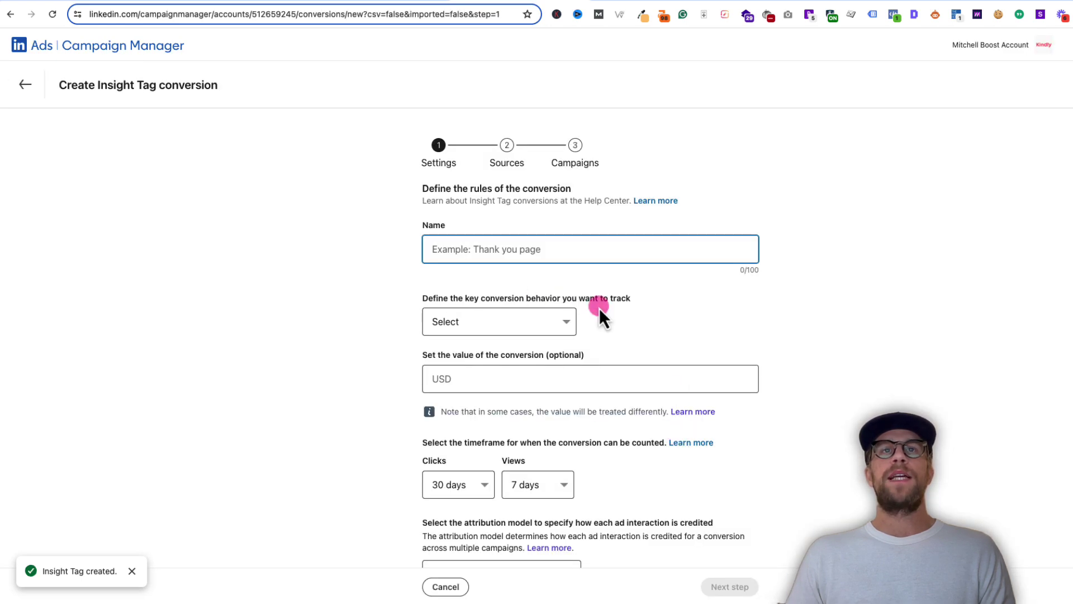
- Paste the name 'Booked Call - Thank You Page (last)' and choose Last Touch - Last campaign attribution
left_click(468, 248)
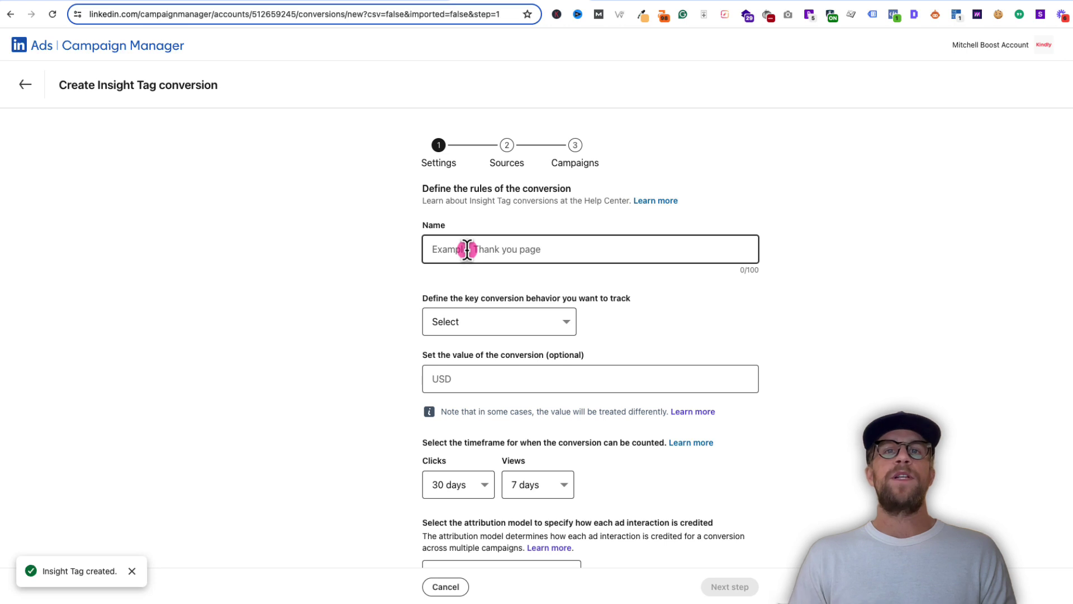
type("Booked Call - Thank You Page (last)")
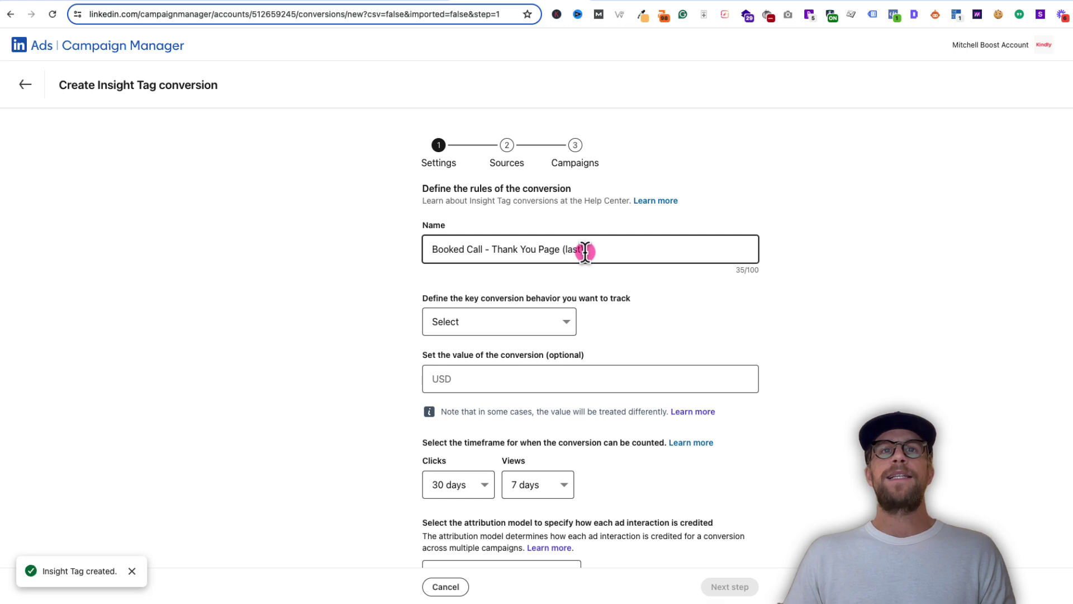
scroll(585, 252, "down", 1)
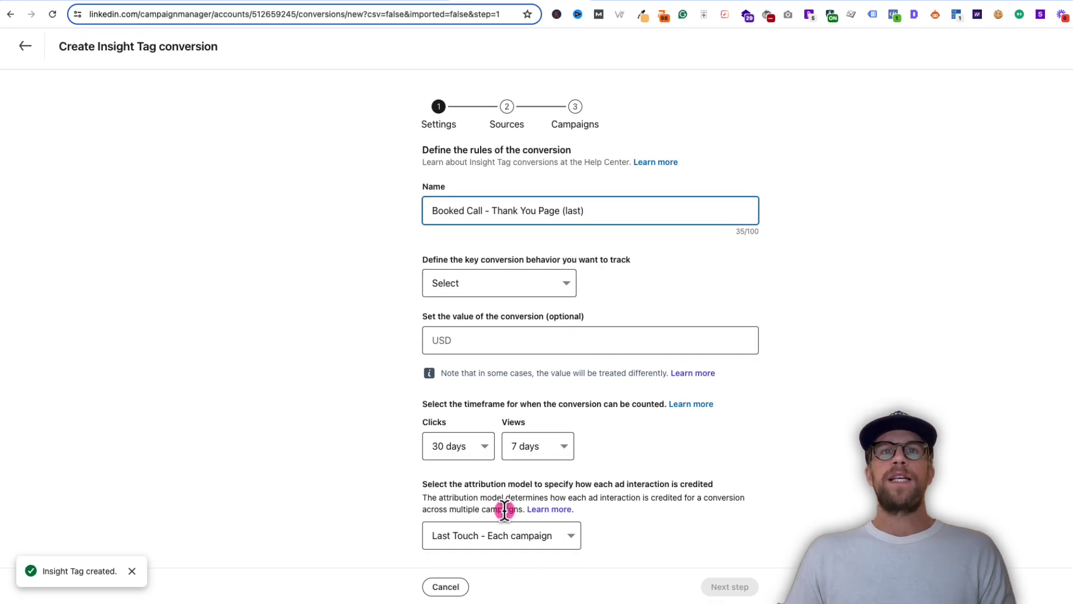
left_click(498, 535)
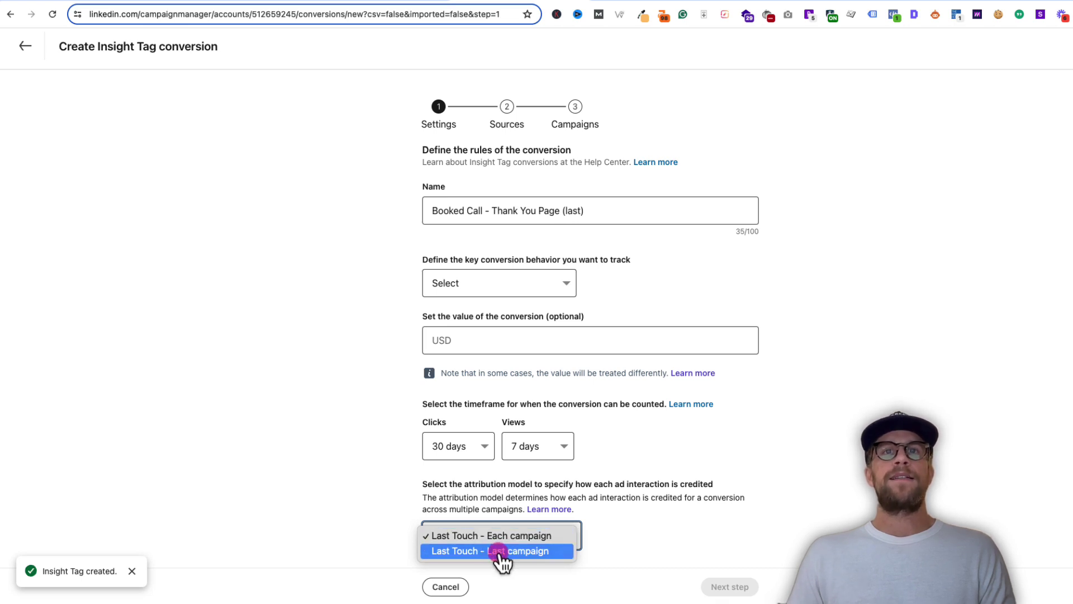
left_click(502, 551)
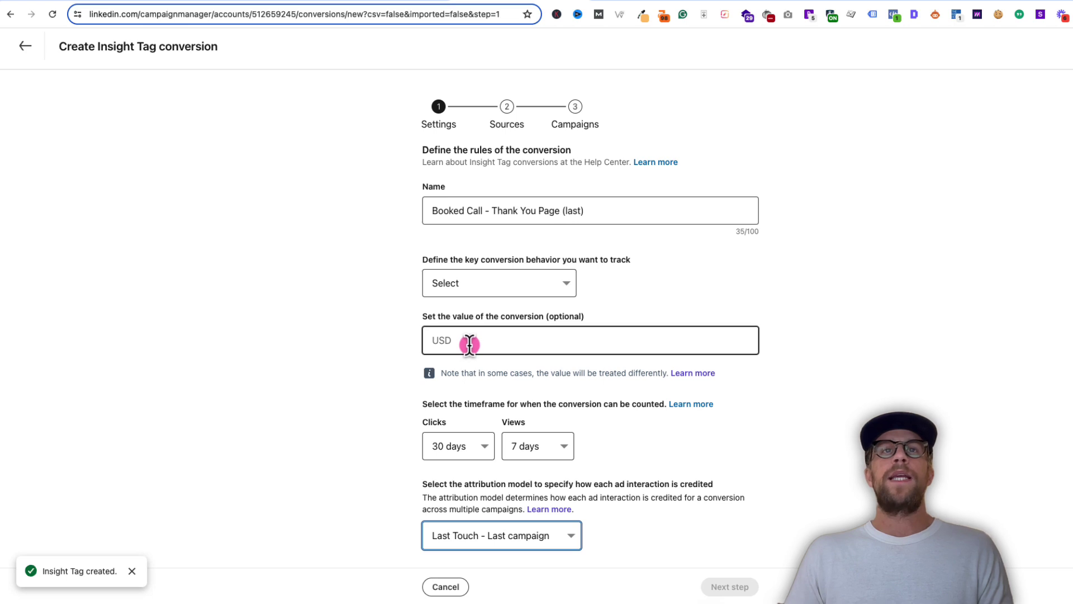
- Give the conversion a $25.00 value, 1-day view window and Book Appointment behaviour, then continue to Sources
left_click(470, 344)
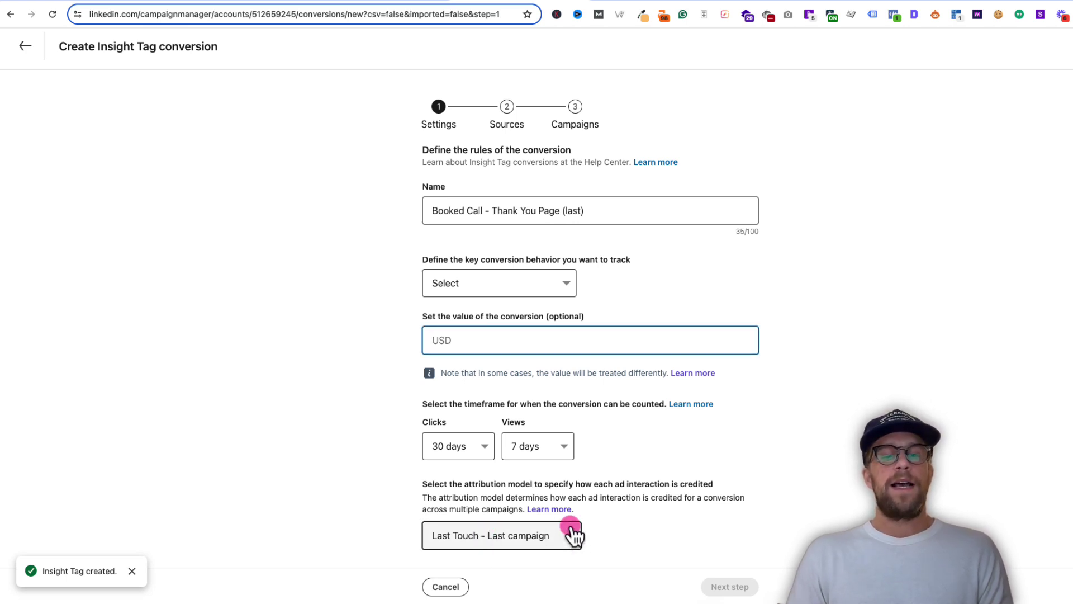
left_click(394, 377)
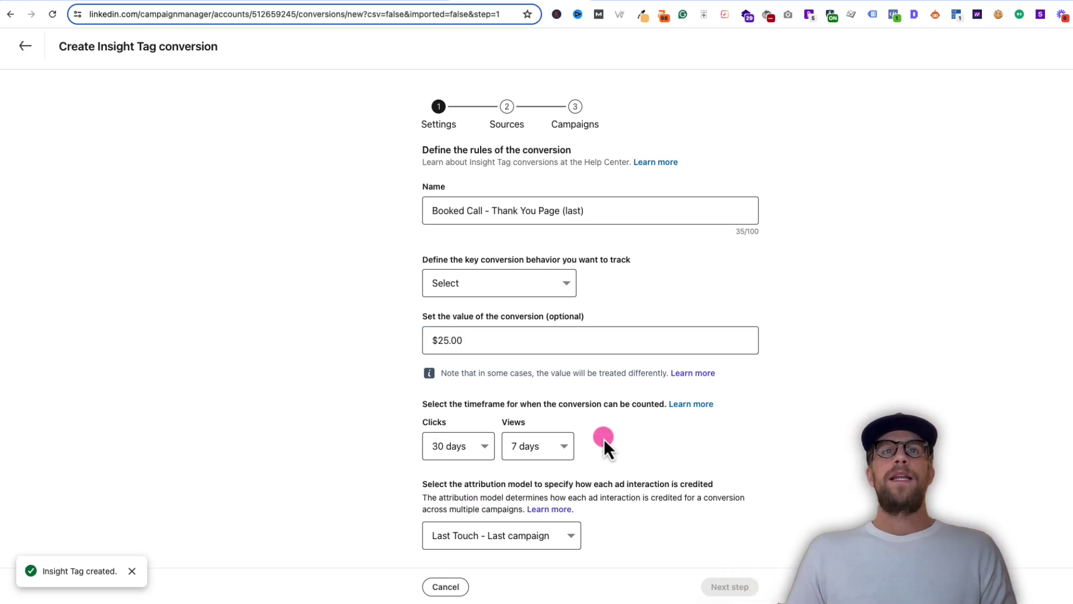
left_click(535, 446)
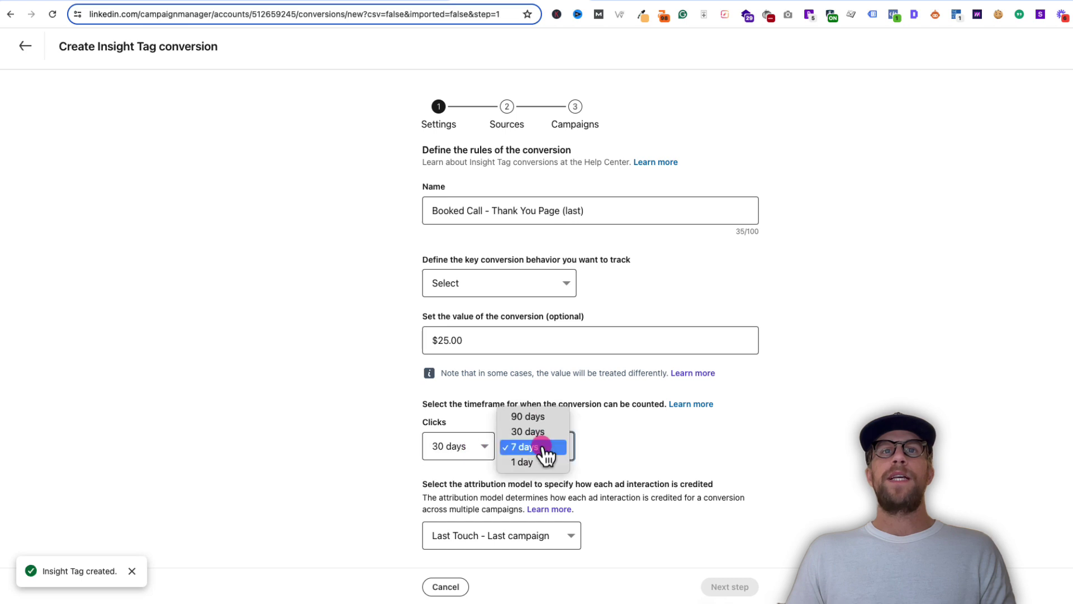
left_click(525, 462)
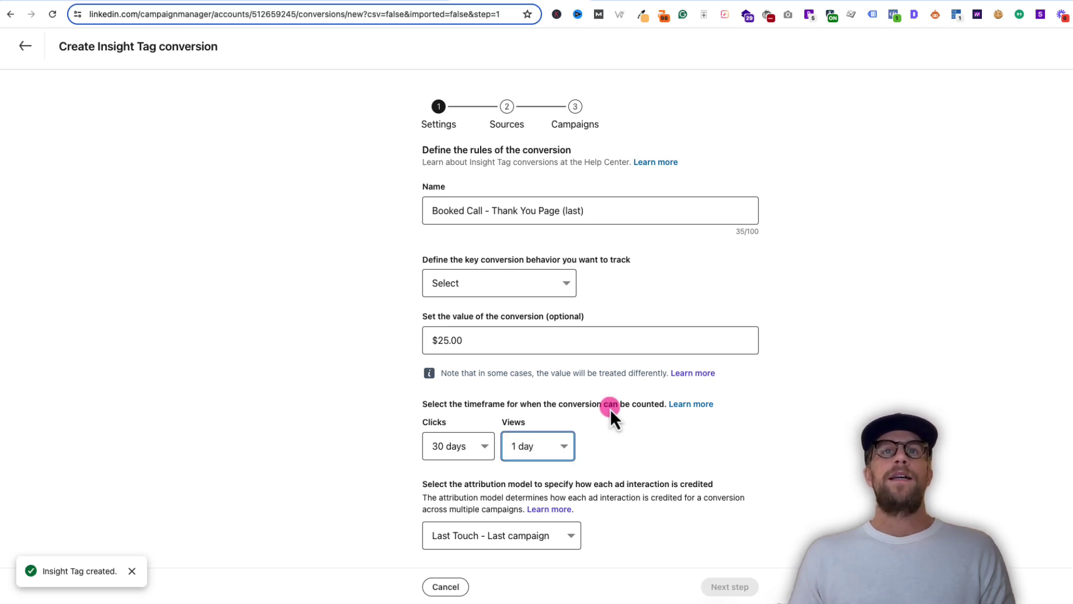
left_click(504, 284)
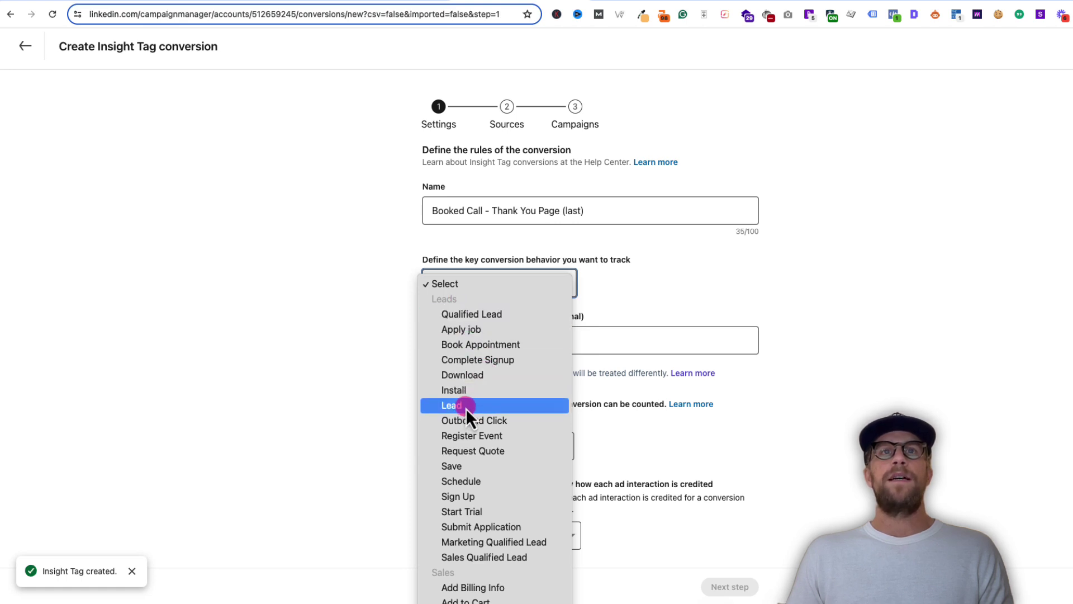
left_click(474, 345)
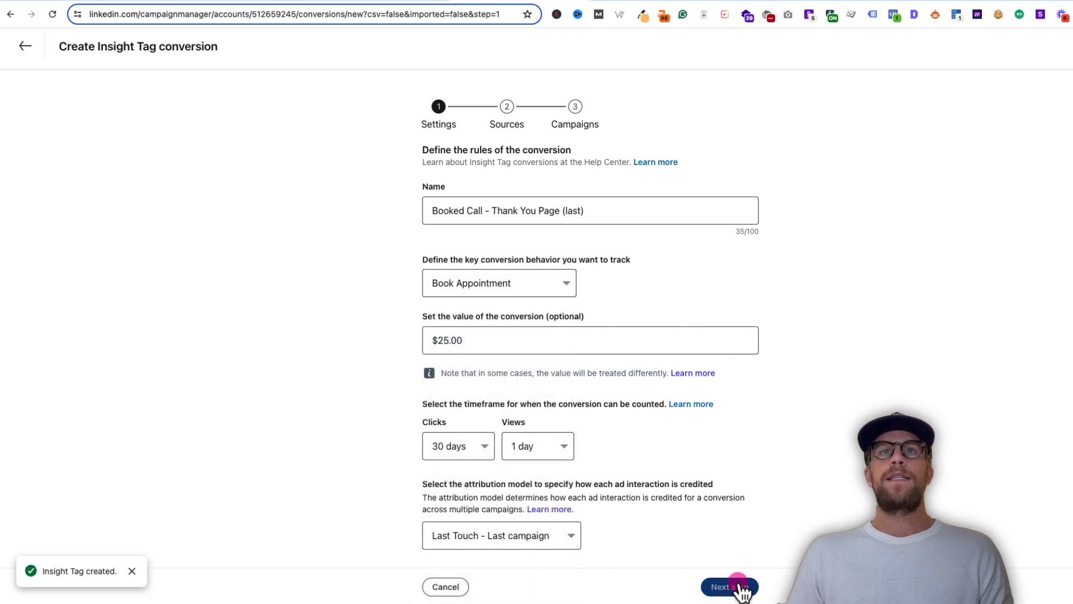
left_click(744, 587)
left_click(549, 249)
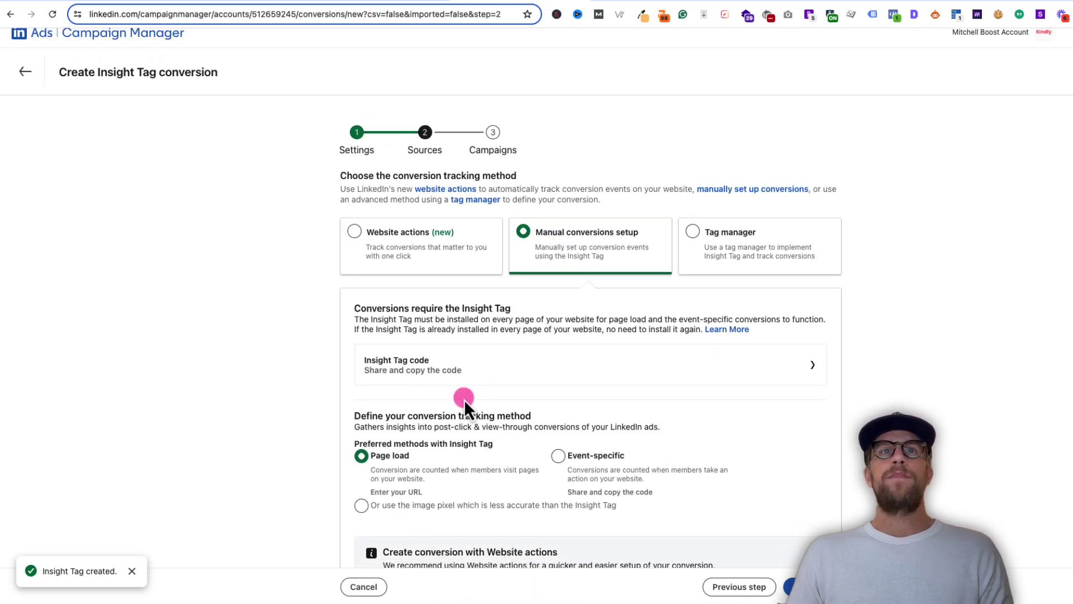
- Change the page load URL rule's match type from 'starts with' to 'contains'
scroll(463, 399, "down", 3)
scroll(401, 398, "down", 2)
left_click(418, 431)
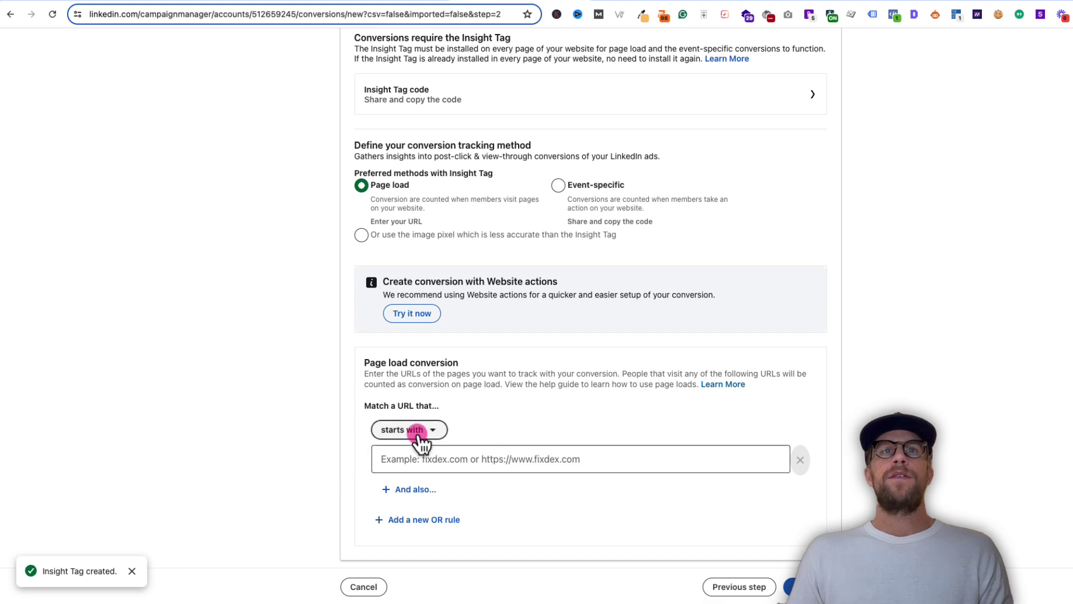
left_click(410, 522)
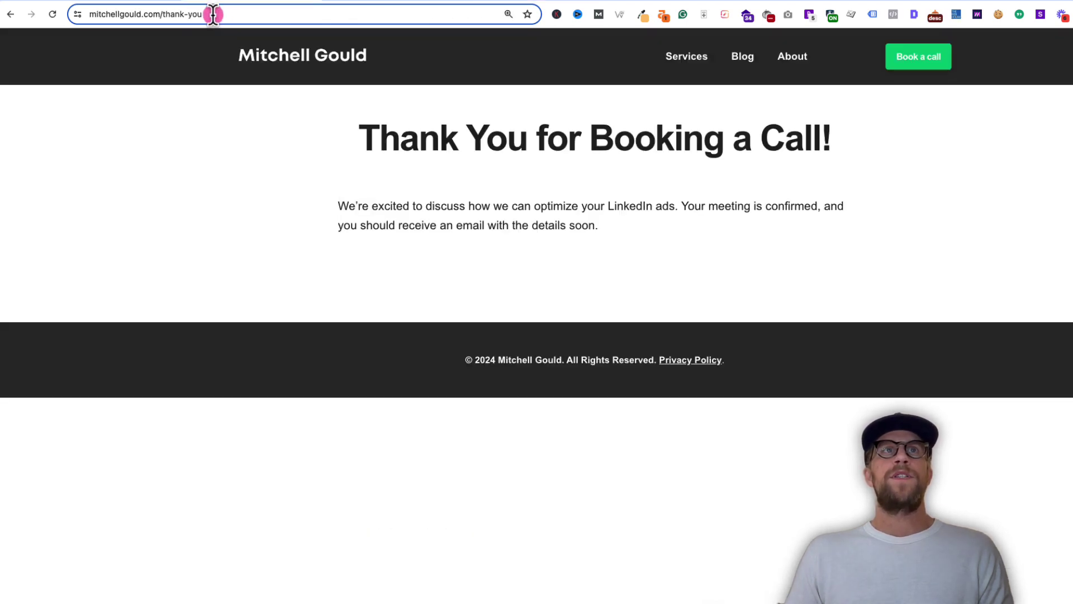
- Copy the thank-you page address and enter mitchellgould.com/thank-you in the URL rule
left_click(213, 14)
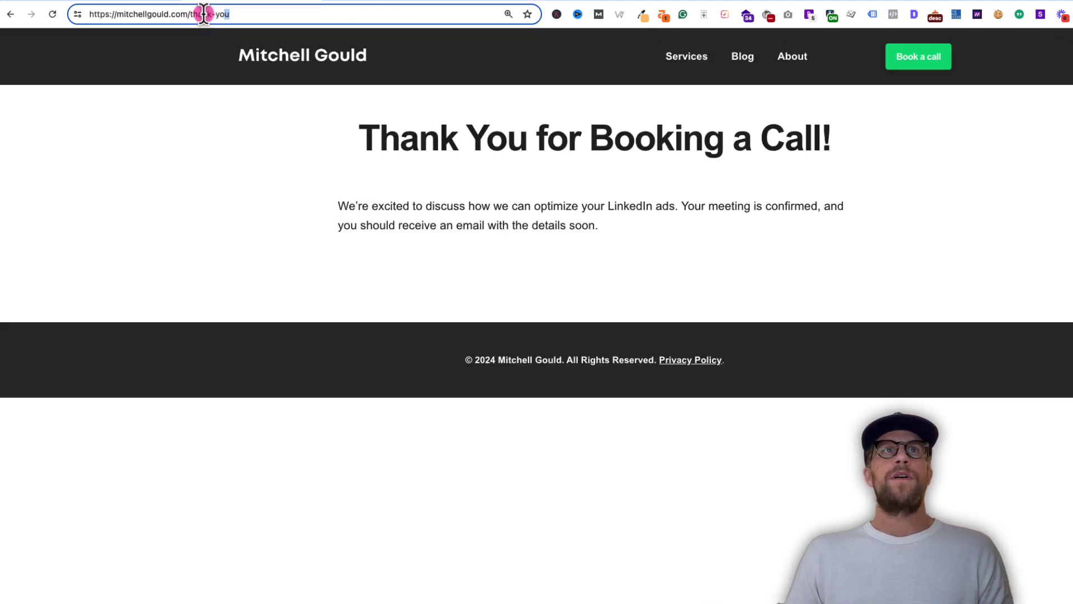
left_click_drag(250, 14, 115, 14)
key("ctrl+c")
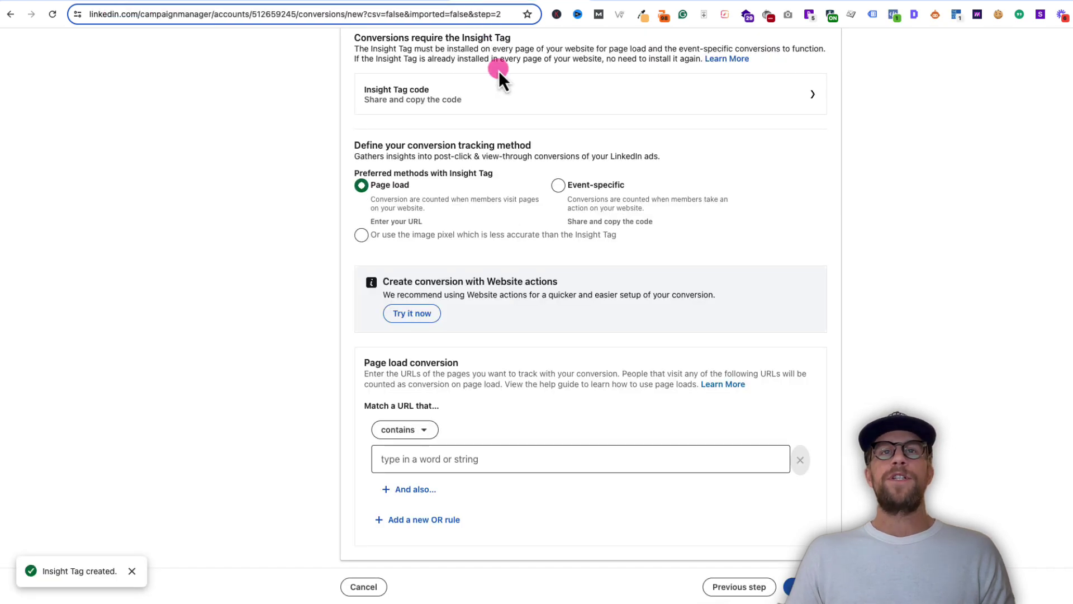
left_click(429, 458)
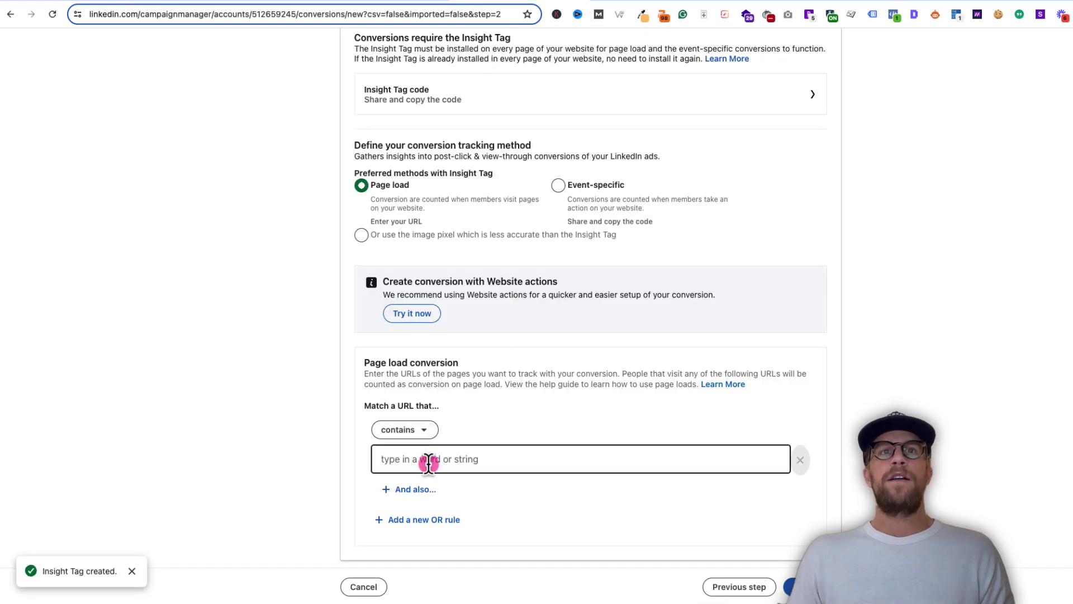
key("ctrl+v")
left_click(386, 458)
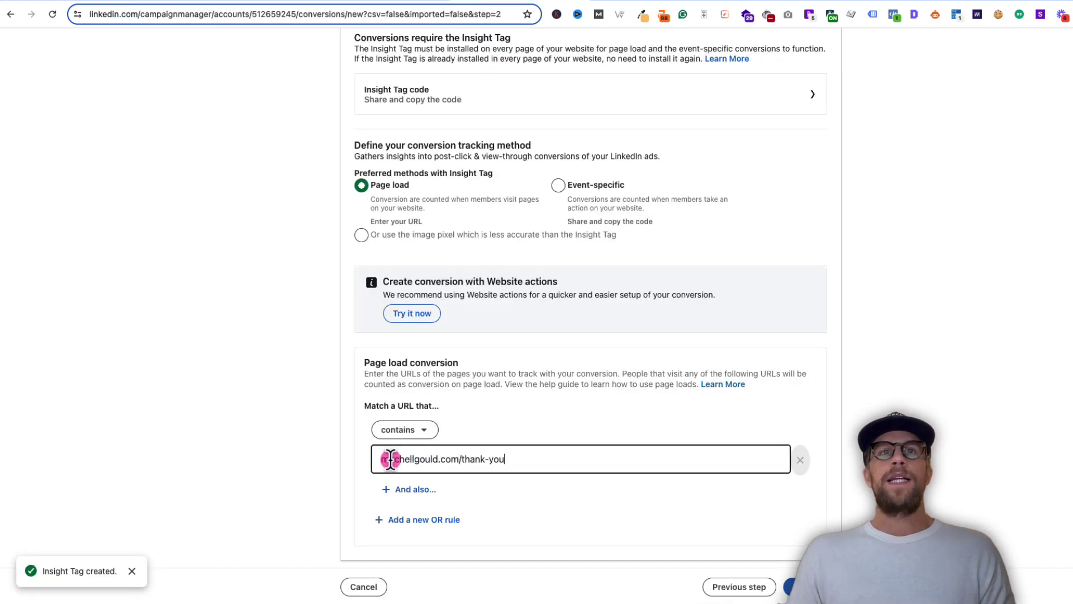
left_click(462, 459)
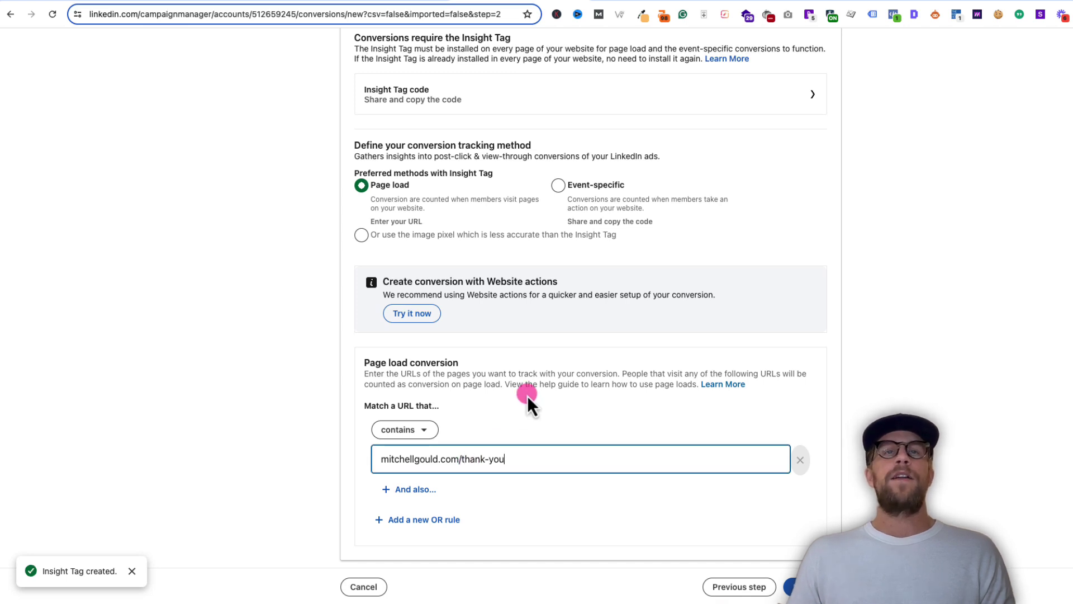
left_click(386, 458)
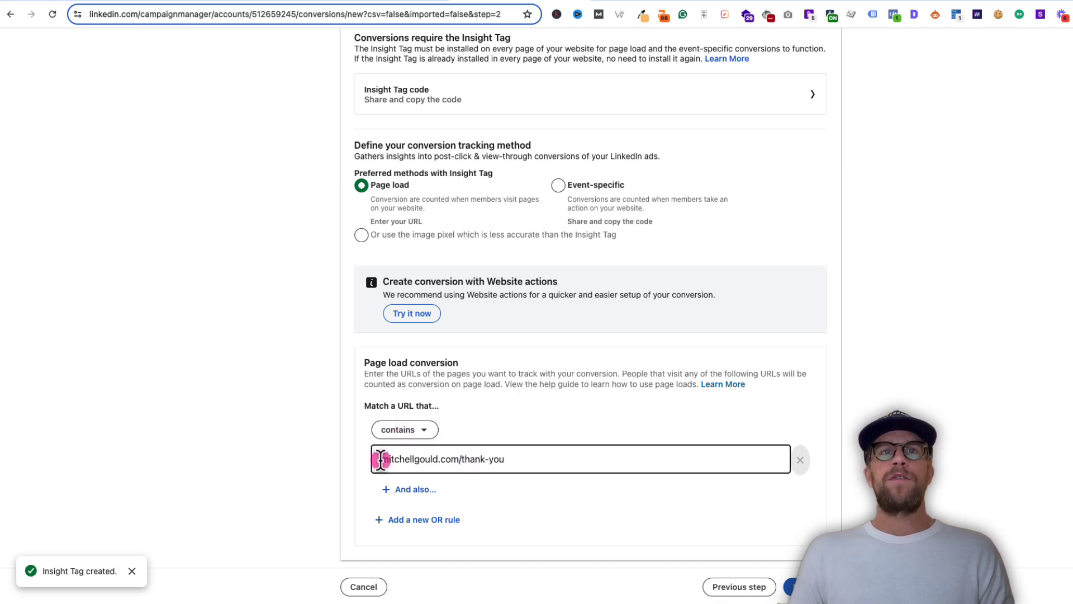
left_click_drag(463, 459, 511, 457)
left_click(589, 460)
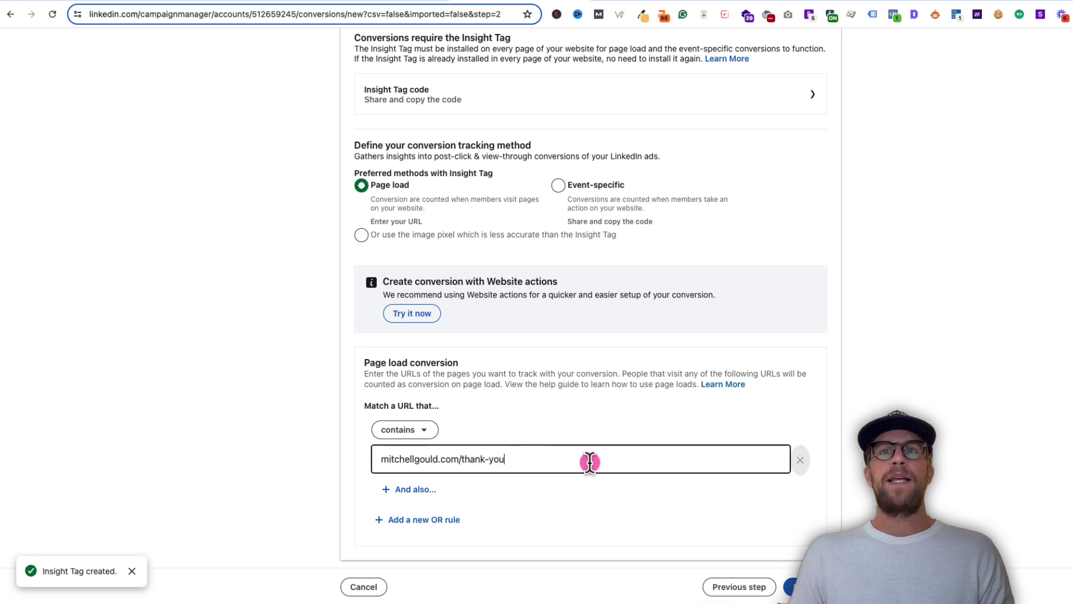
- Skip campaign selection and create the (last) conversion
left_click(793, 587)
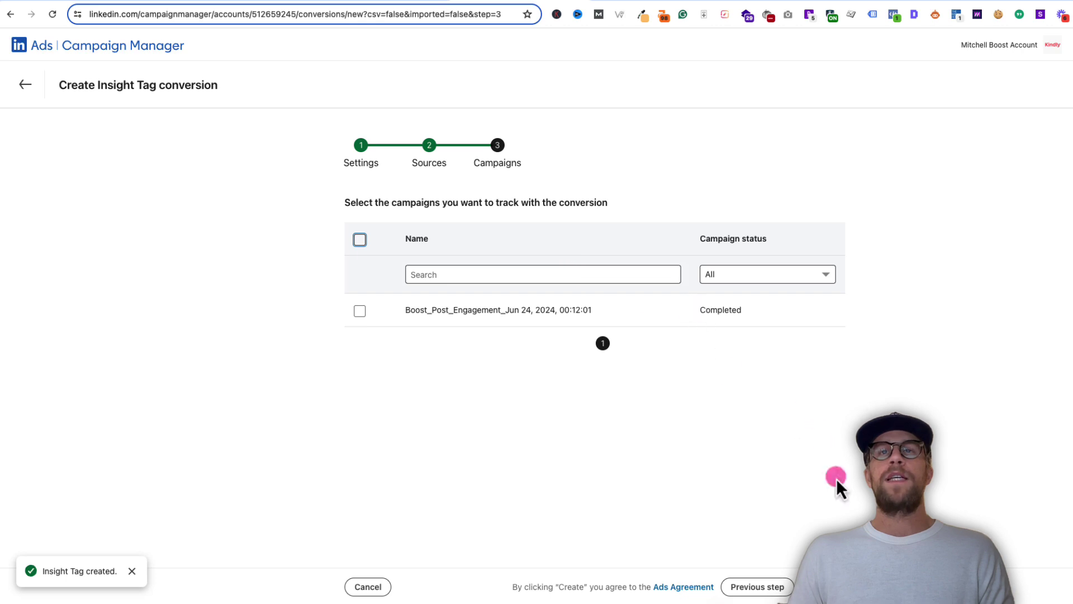
left_click(821, 586)
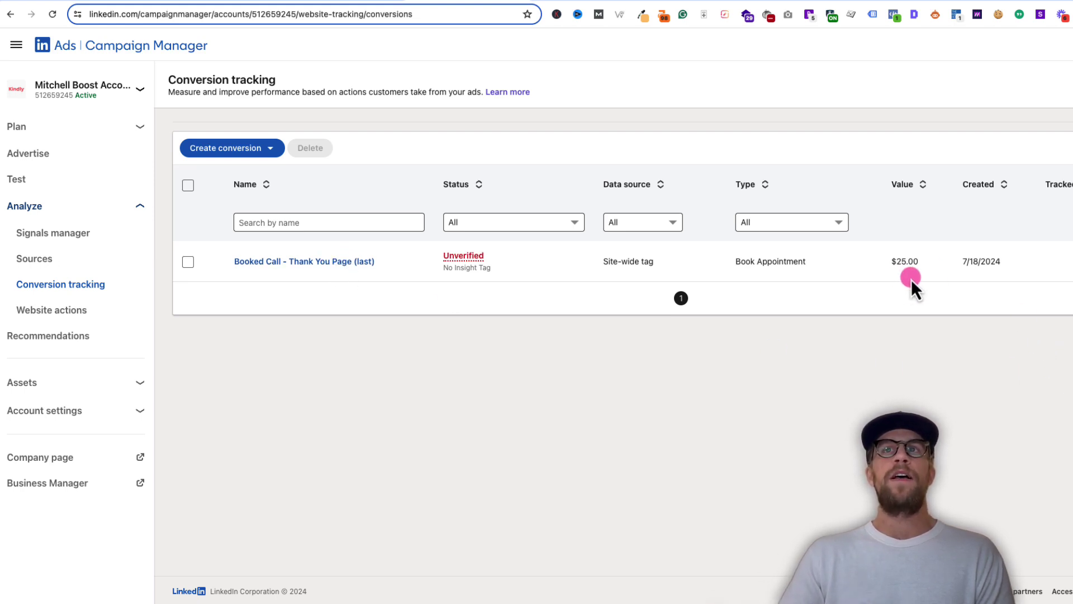
- Start a second Insight Tag conversion named 'Booked Call - Thank You Page (each)'
left_click(246, 156)
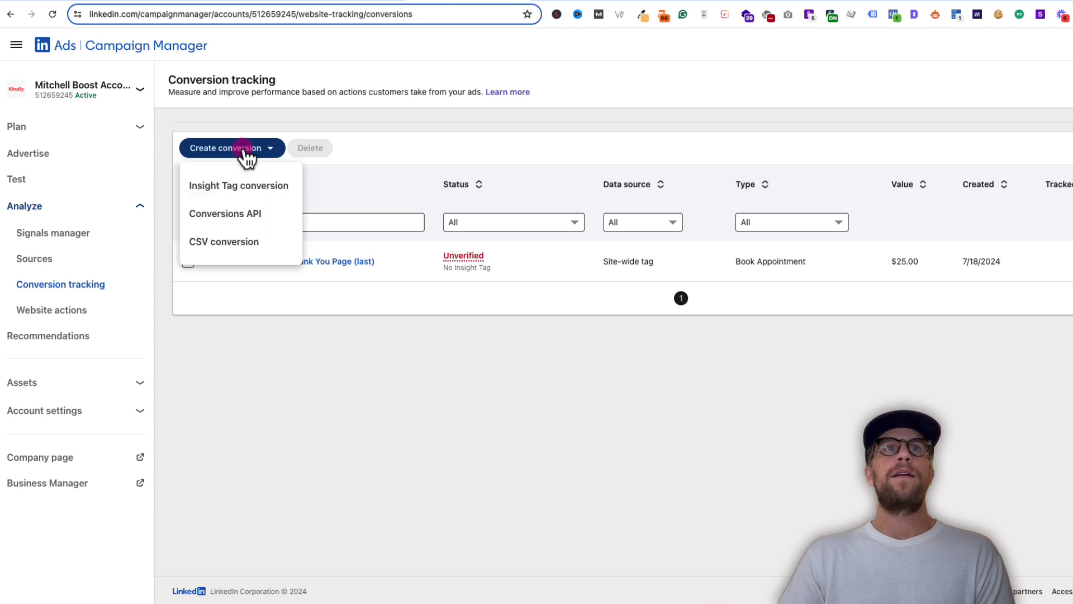
left_click(249, 185)
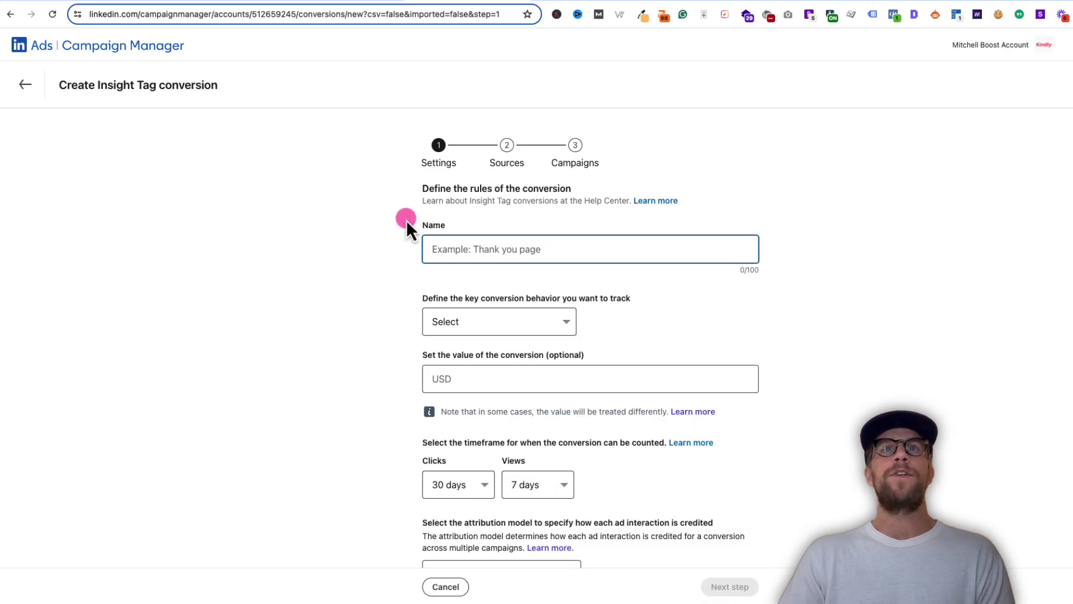
type("Select date row 1\tBooked Call - Thank You Page (last)")
left_click(514, 246)
key("super+BackSpace")
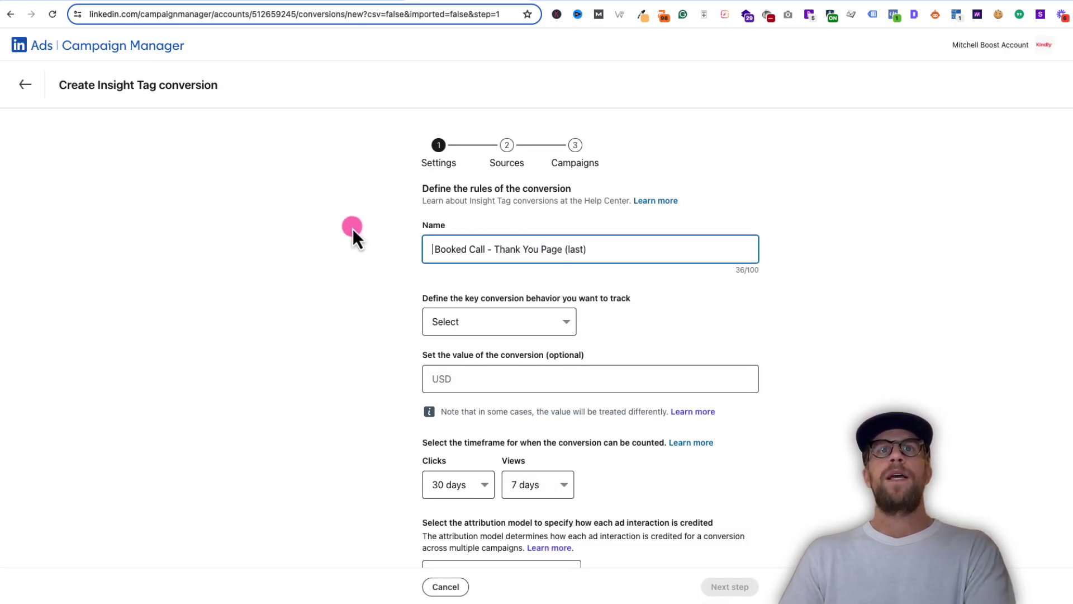
key("Delete")
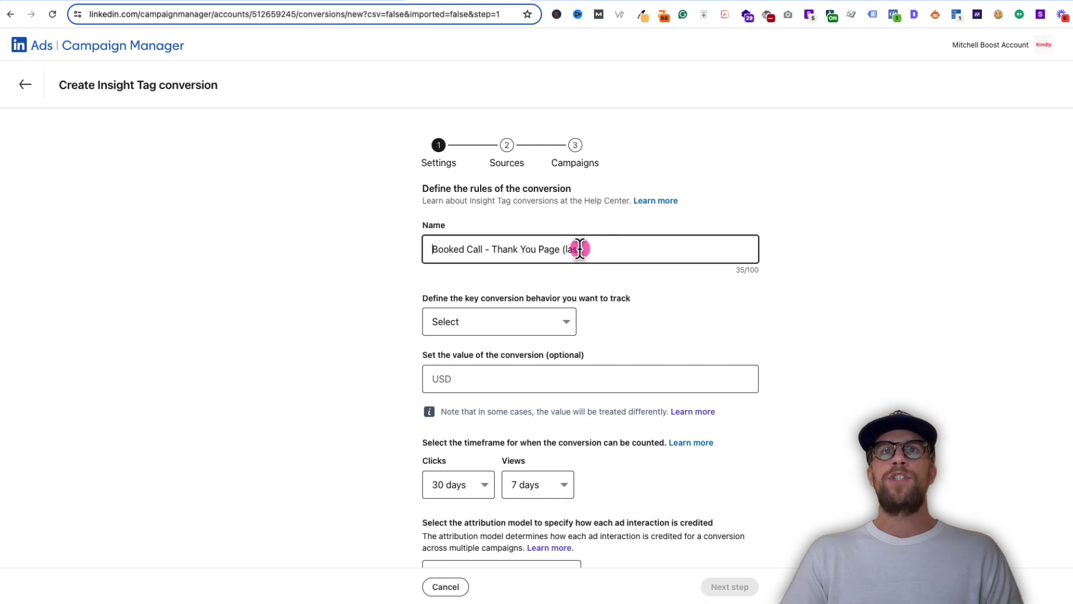
left_click(578, 249)
key("BackSpace")
key("BackSpace")
key("BackSpace")
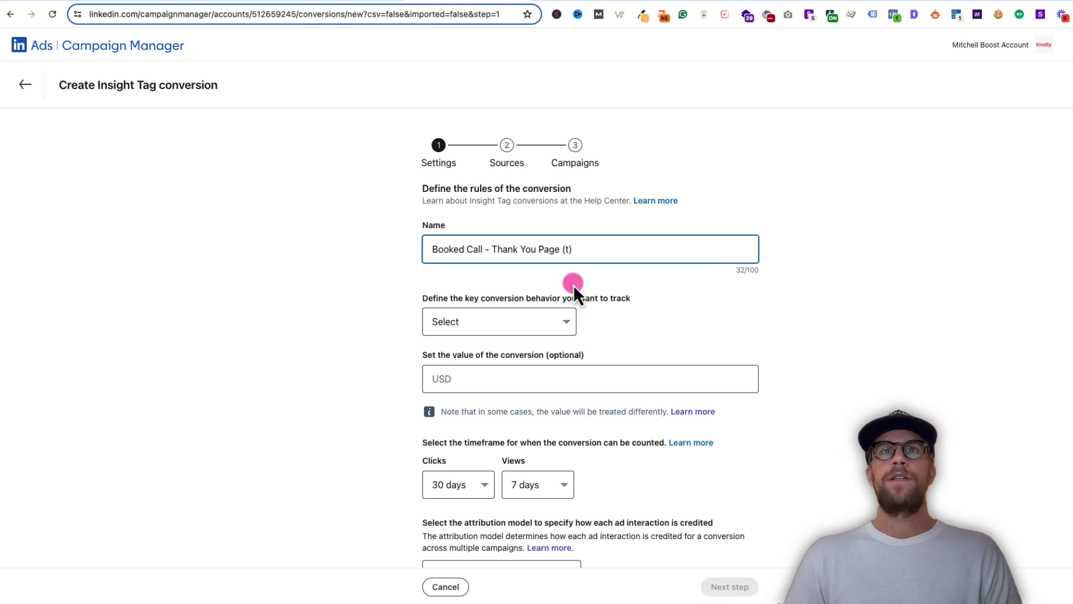
key("Delete")
type("each")
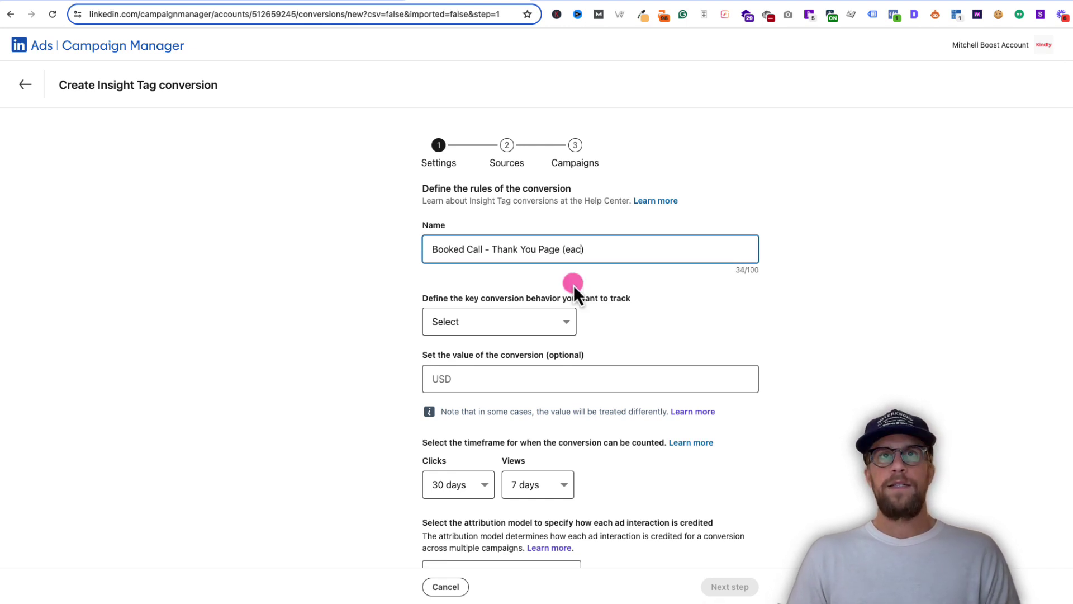
- Set its behaviour to Book Appointment with a $5.00 conversion value
left_click(530, 328)
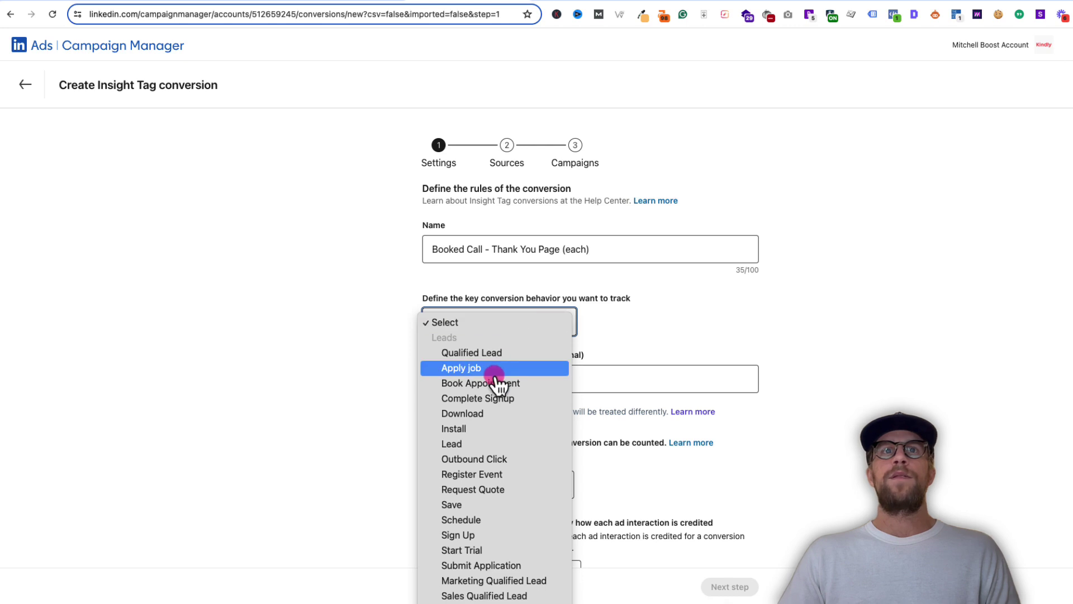
left_click(583, 385)
scroll(578, 376, "down", 1)
left_click(491, 338)
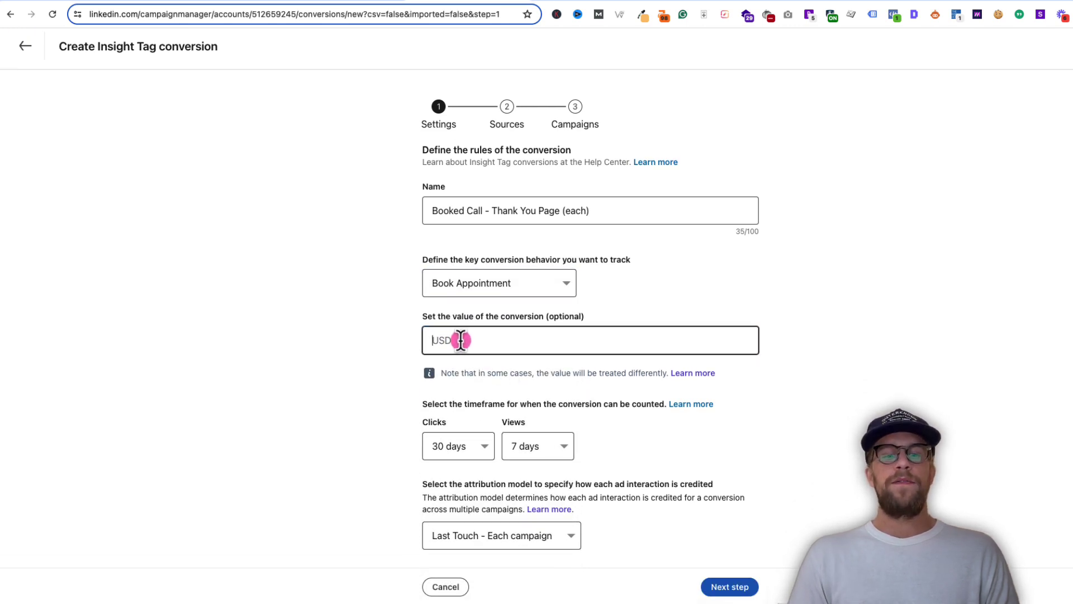
type("5")
left_click(665, 301)
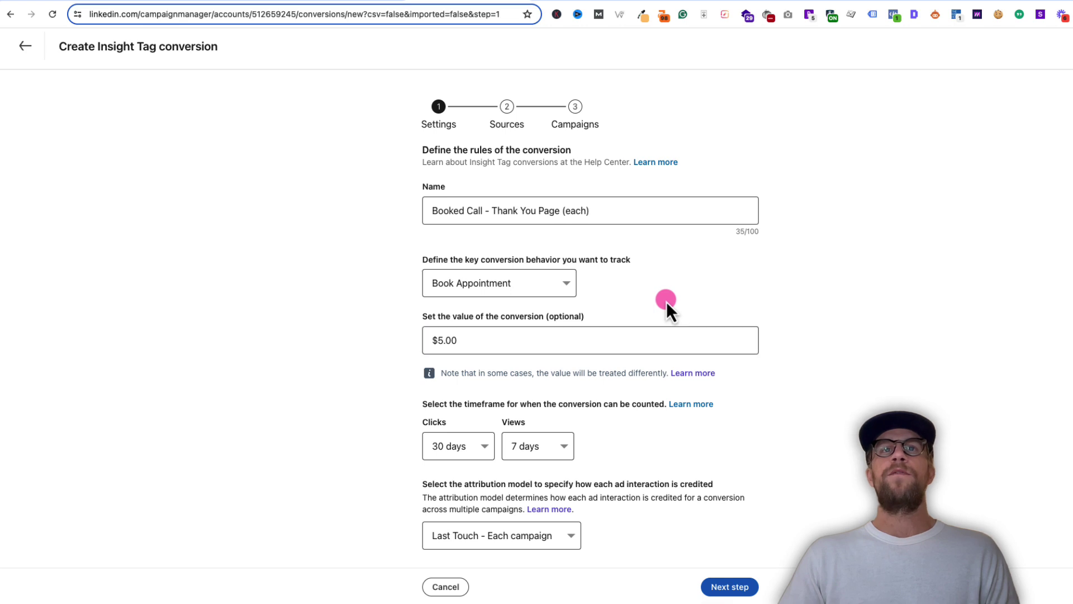
- Set views to 1 day, keep Last Touch - Each campaign, and advance to Sources
left_click(535, 451)
left_click(528, 462)
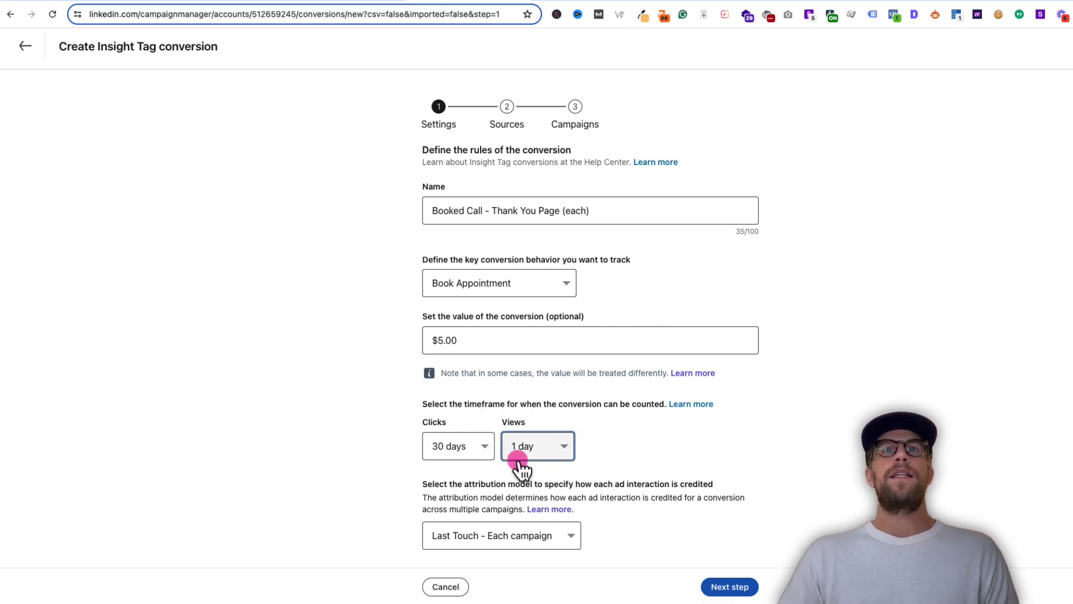
left_click(488, 538)
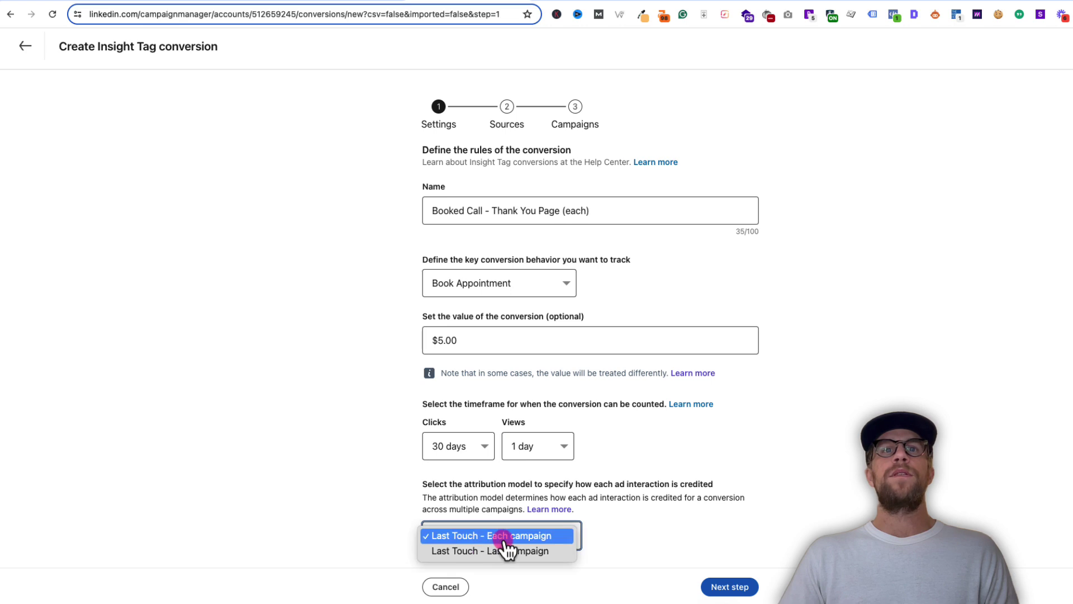
left_click(641, 524)
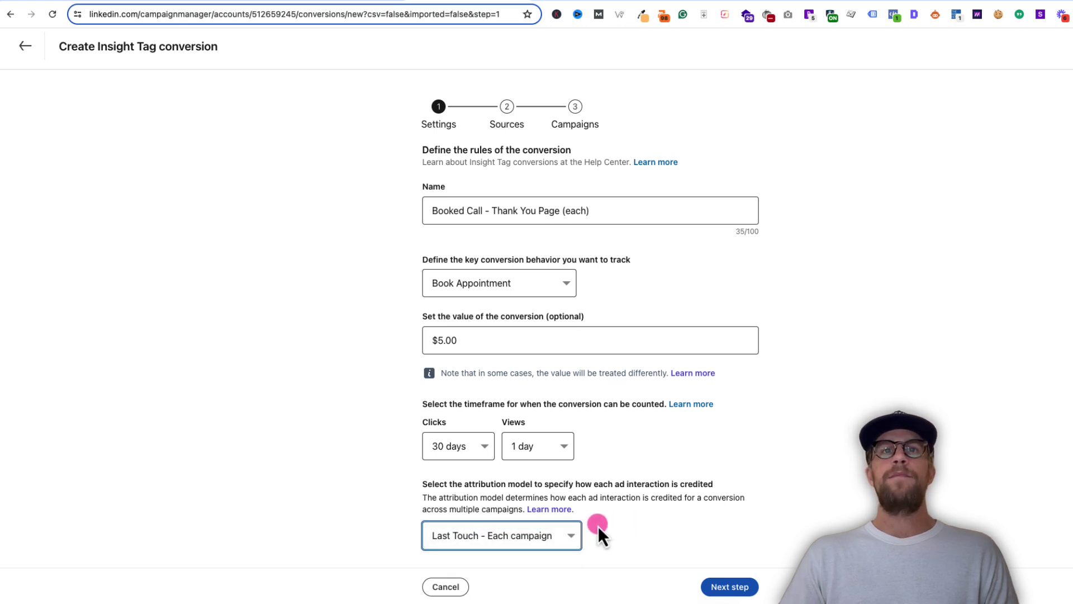
left_click(724, 586)
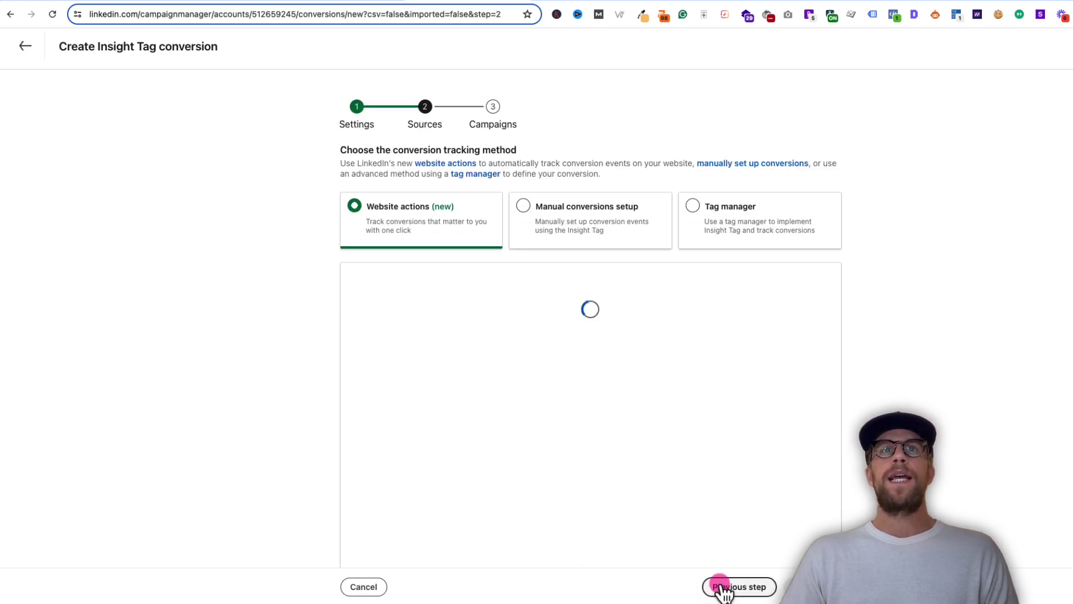
- Use manual page load tracking for URLs containing the pasted thank-you page address
left_click(526, 208)
scroll(559, 346, "down", 5)
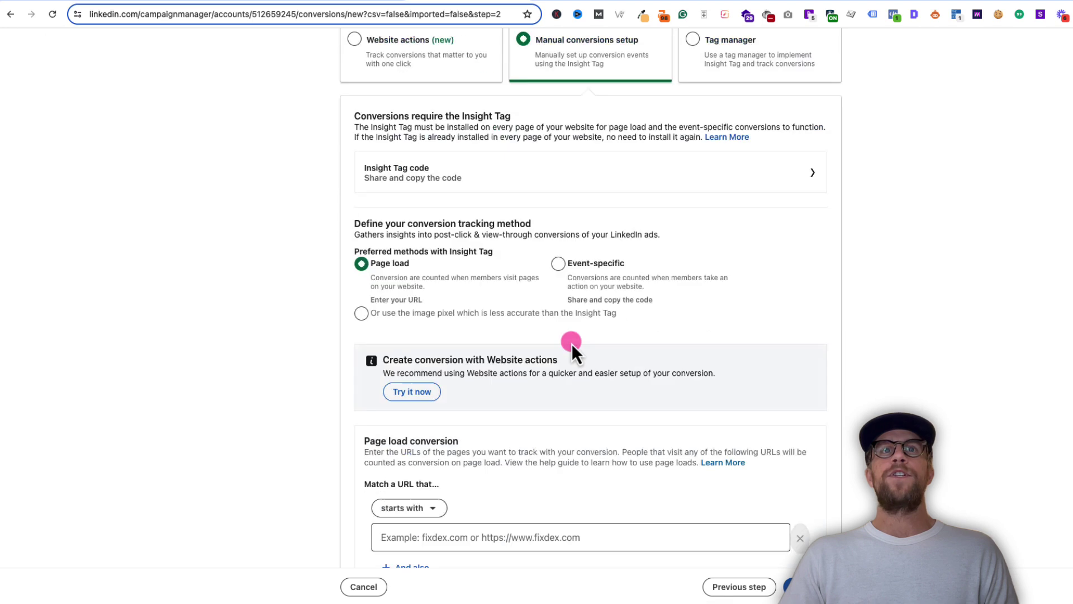
left_click(435, 419)
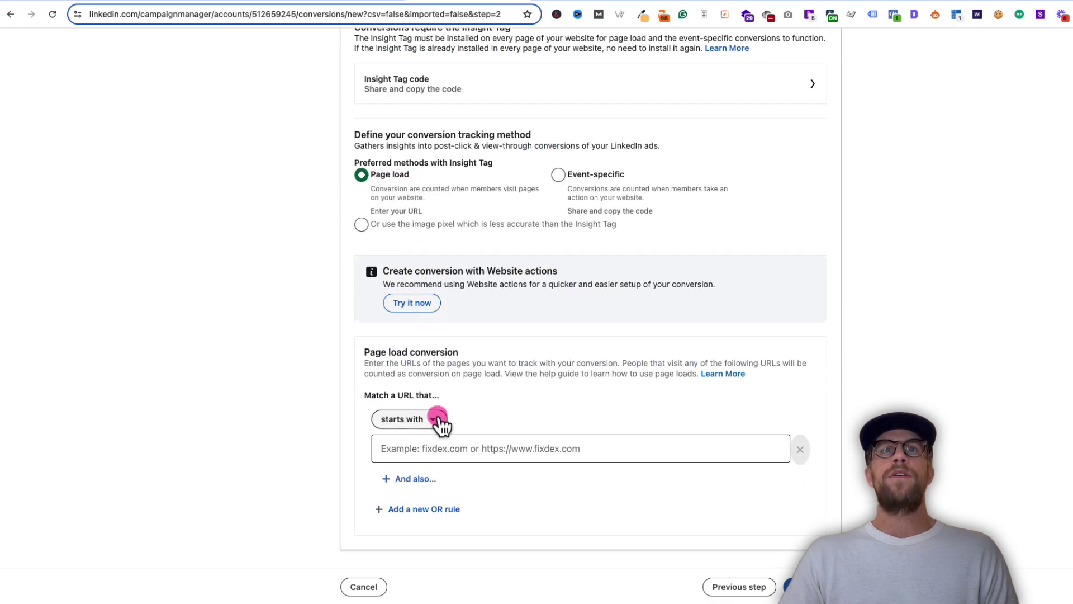
left_click(413, 520)
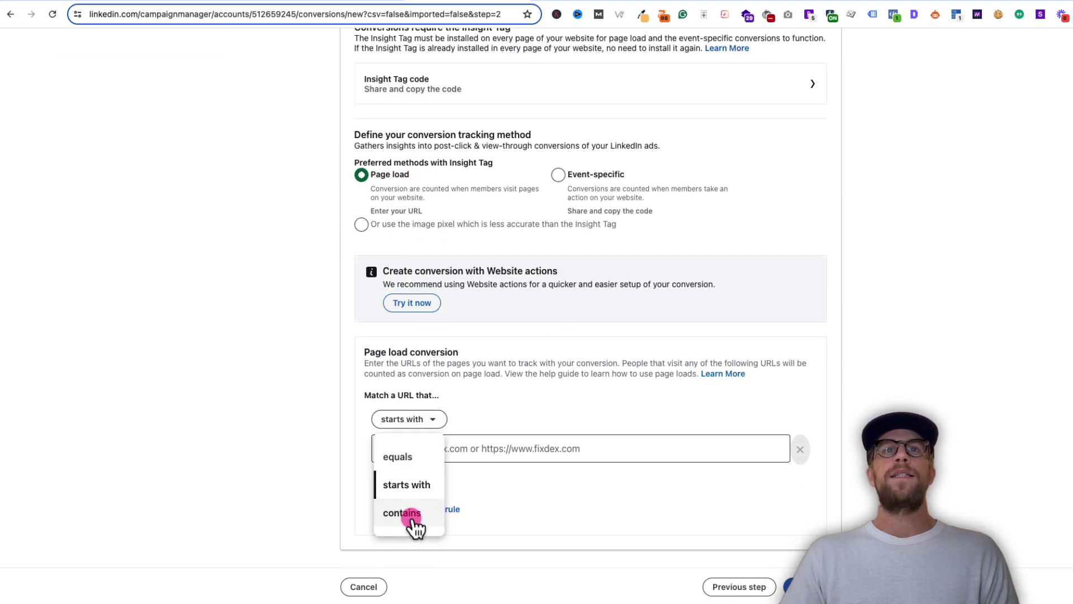
left_click(438, 447)
type("mitchellgould.com/thank-you")
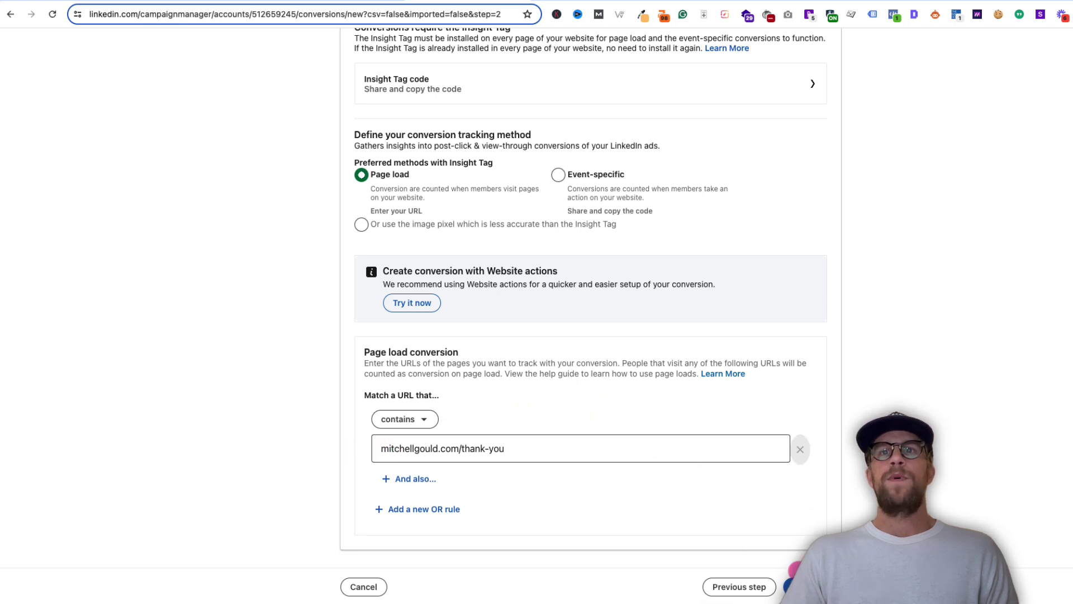
- Leave campaigns unselected and create the (each) conversion
left_click(795, 581)
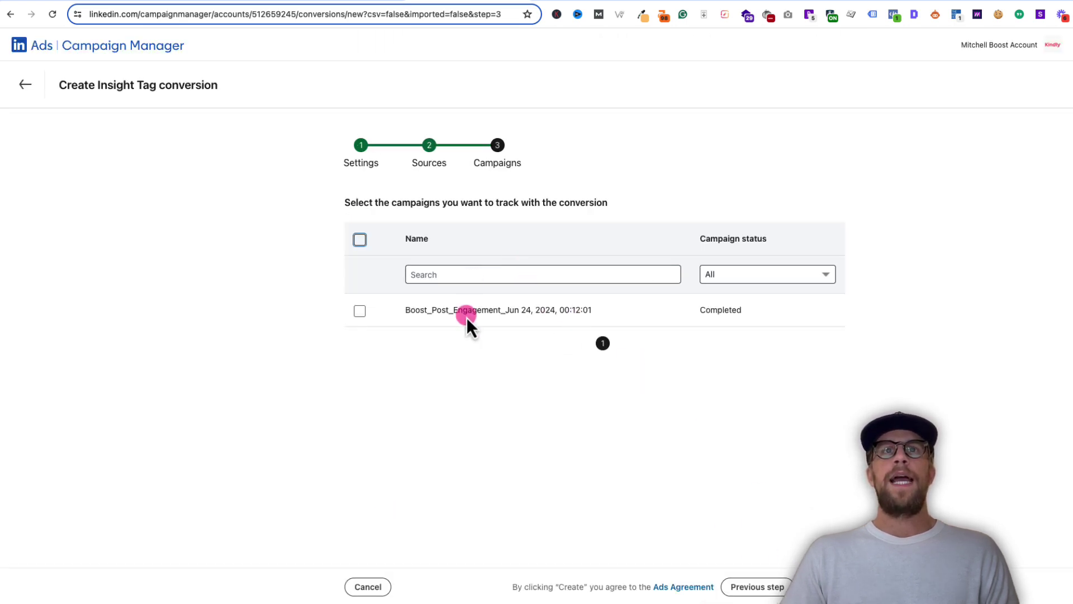
left_click(360, 310)
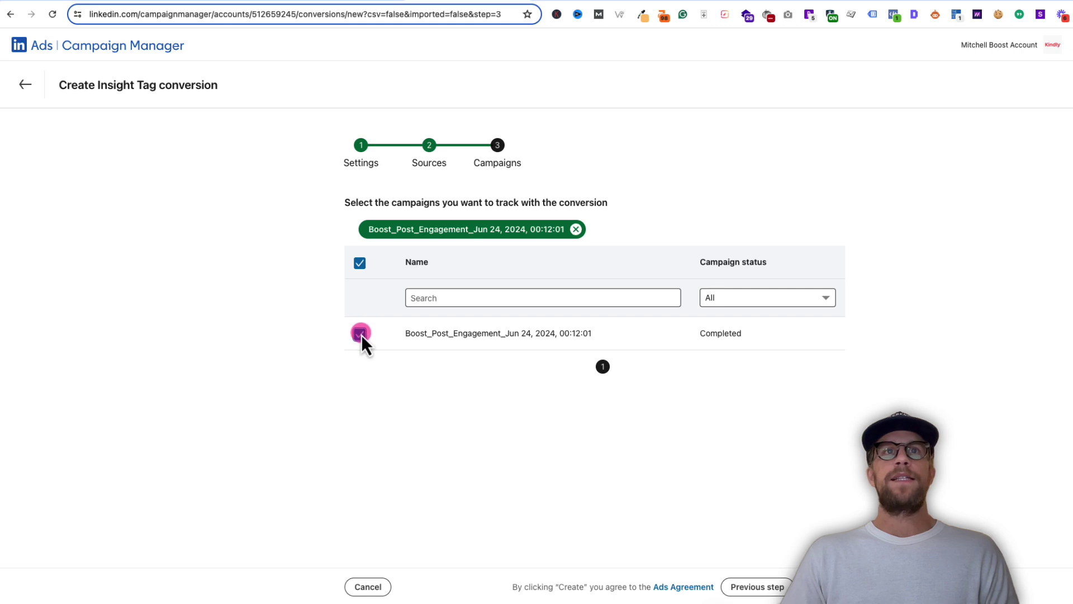
left_click(359, 334)
left_click(821, 587)
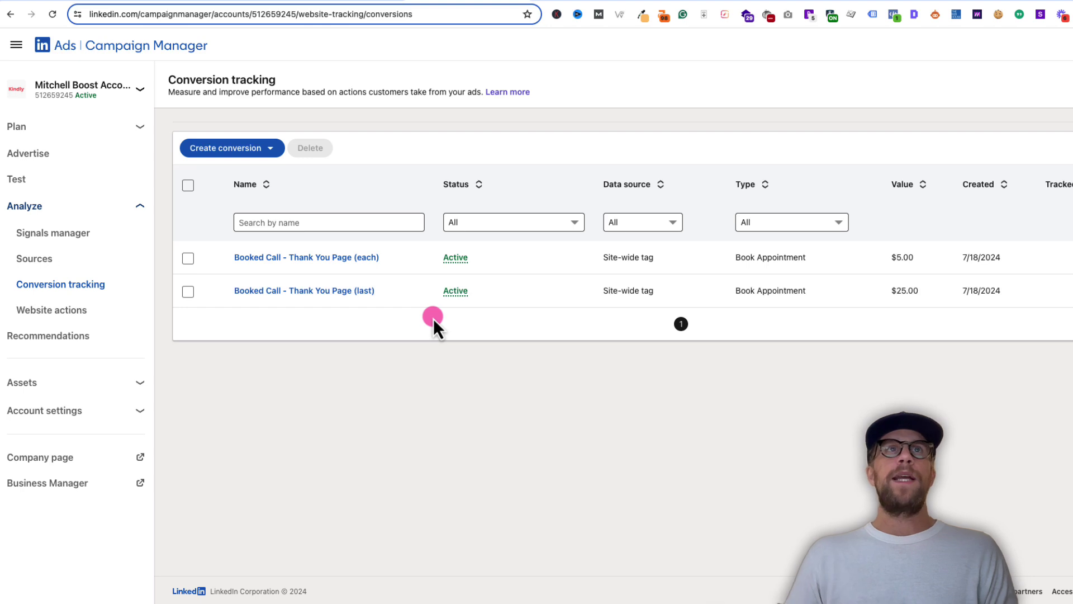
- On mitchellgould.com, choose the 9:30am slot on July 19 for a test call
left_click(131, 3)
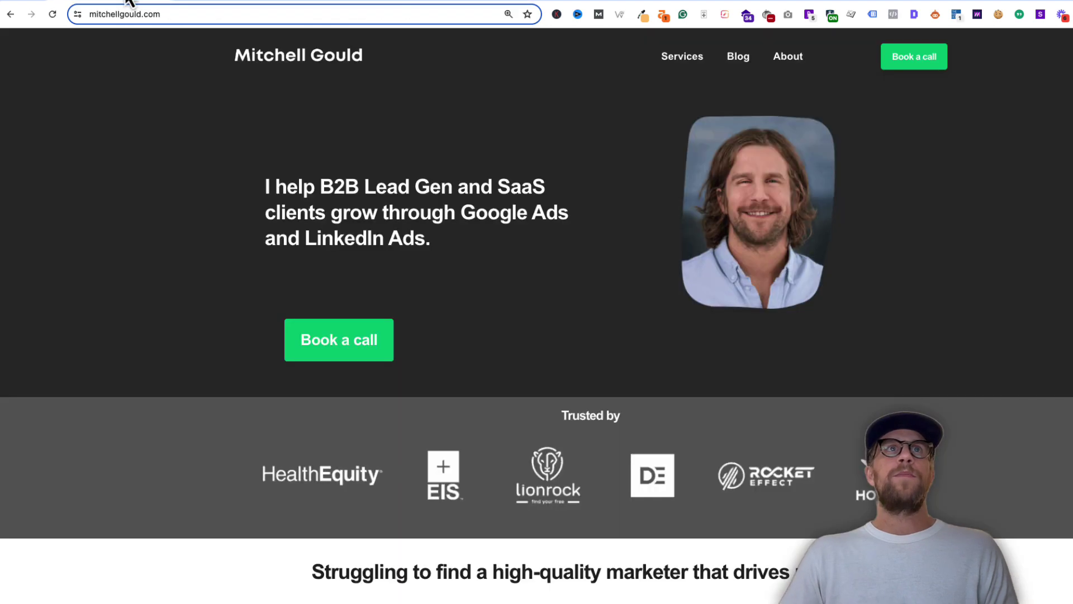
left_click(347, 343)
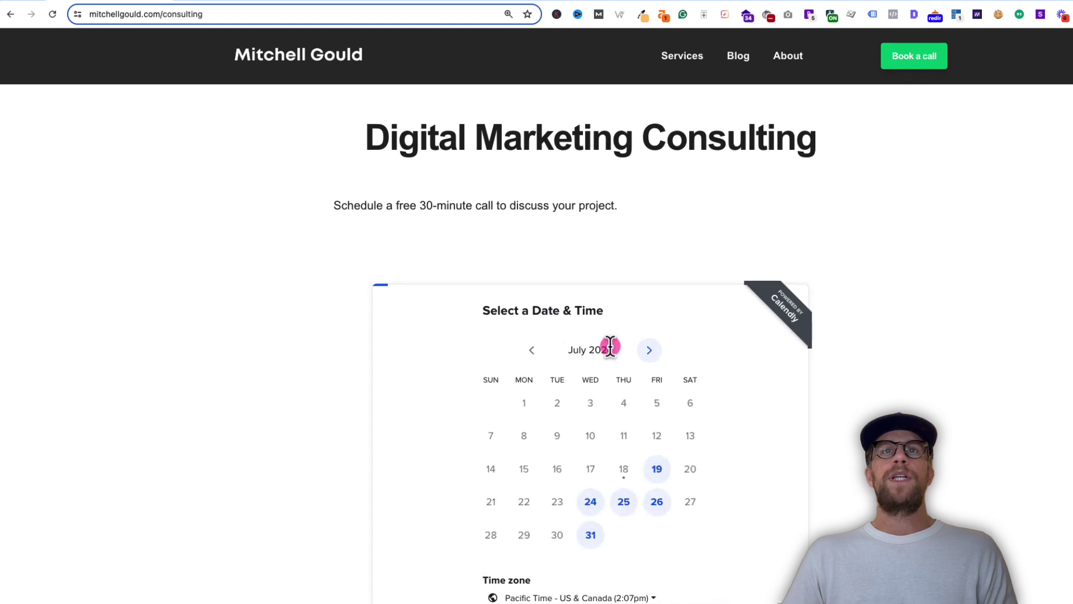
scroll(615, 346, "down", 3)
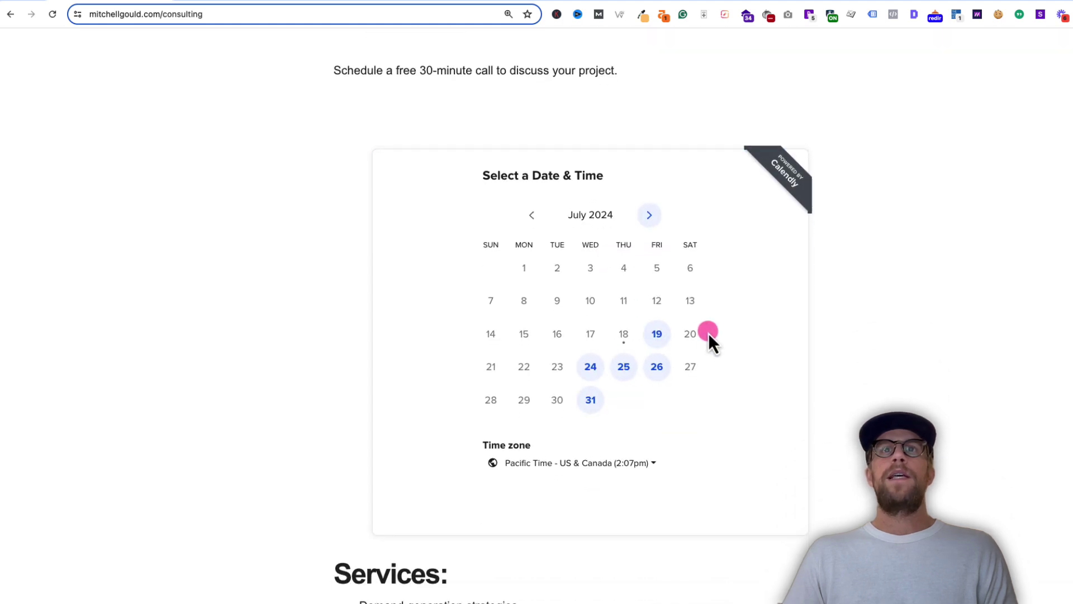
left_click(657, 337)
left_click(702, 263)
left_click(747, 263)
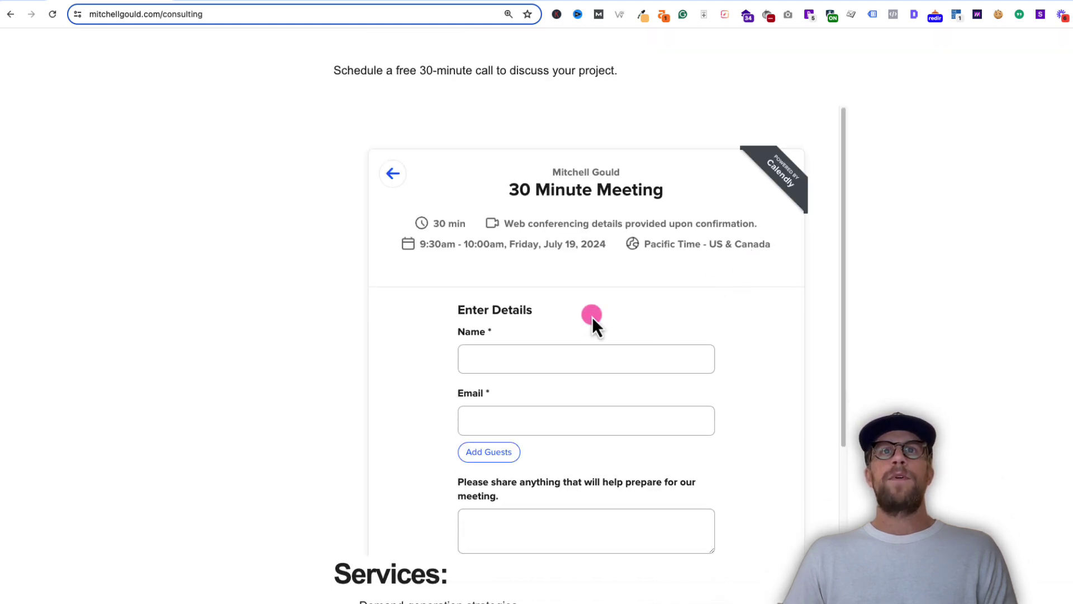
- Autofill the name and e-mail fields and schedule the test booking
left_click(559, 359)
left_click(657, 367)
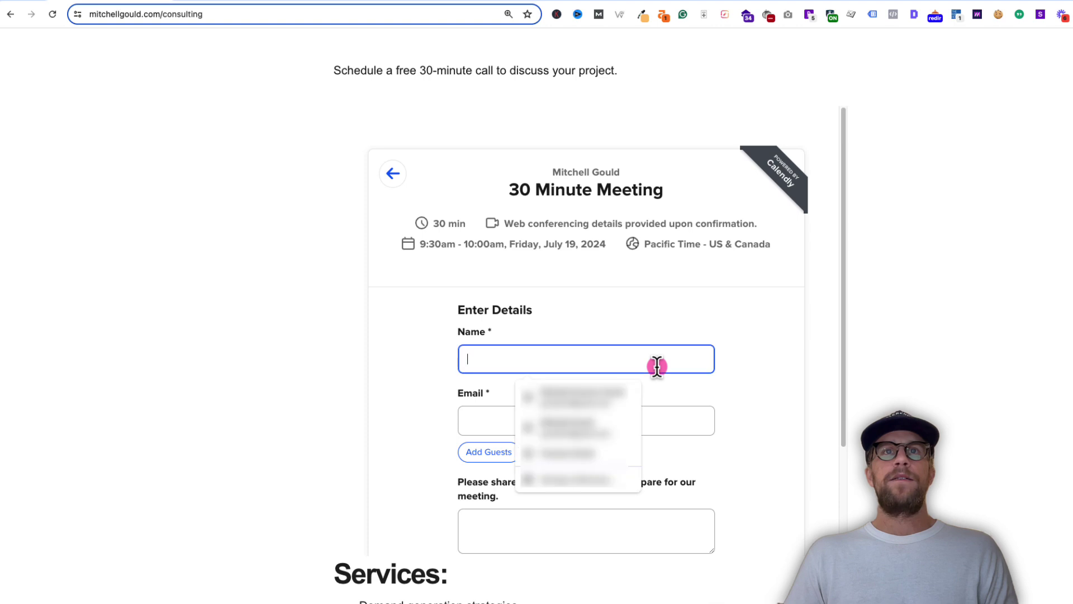
left_click(530, 392)
scroll(415, 368, "down", 2)
scroll(417, 373, "down", 1)
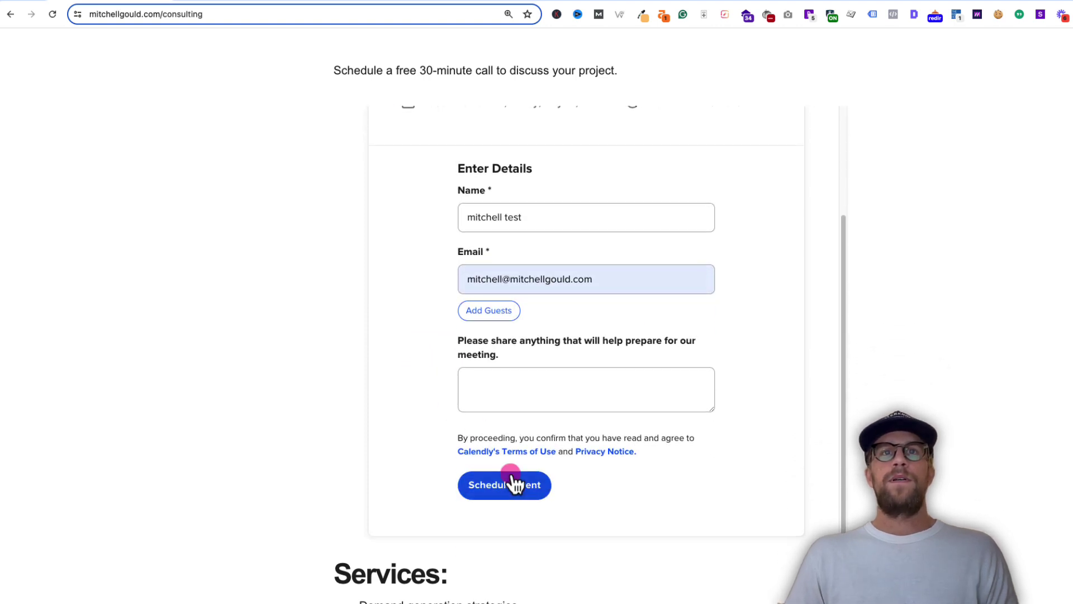
left_click(508, 481)
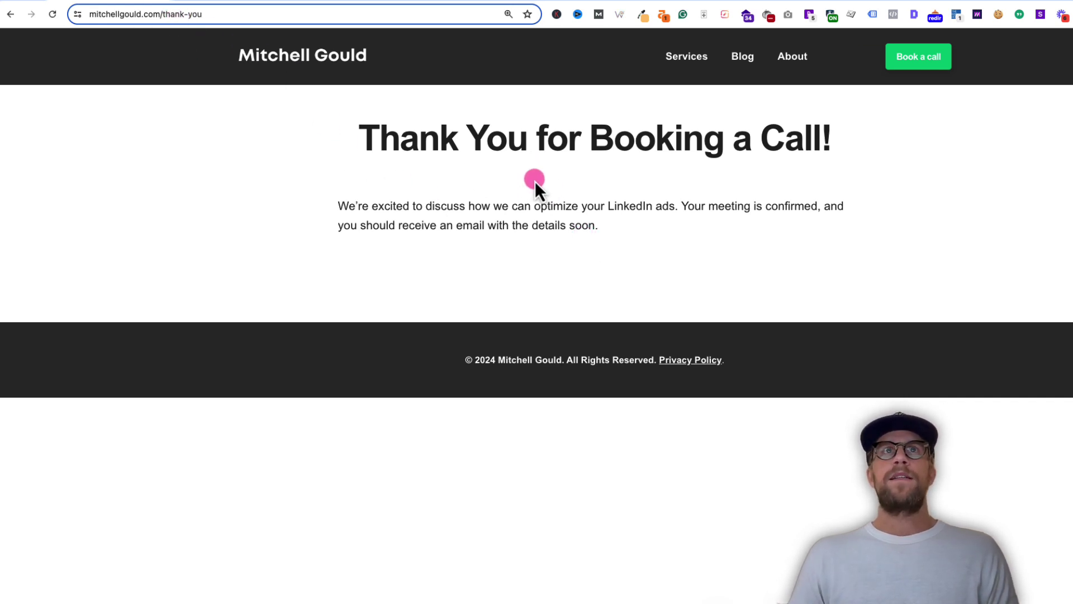
- Run the Insight Tag Checker on the thank-you page, dismiss the Success alert, and return to Campaign Manager
left_click(956, 16)
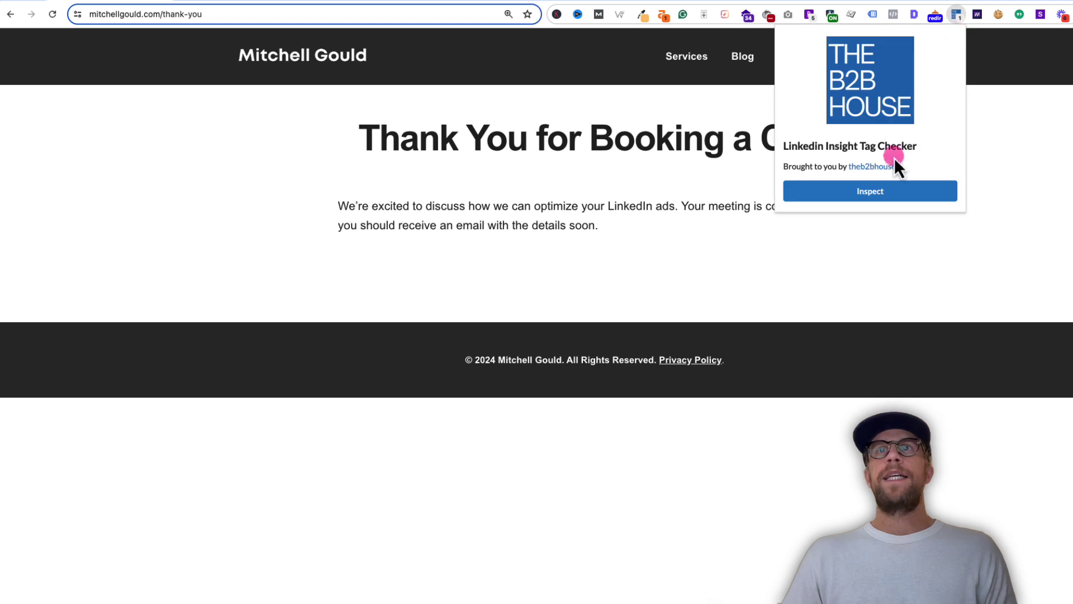
left_click(891, 192)
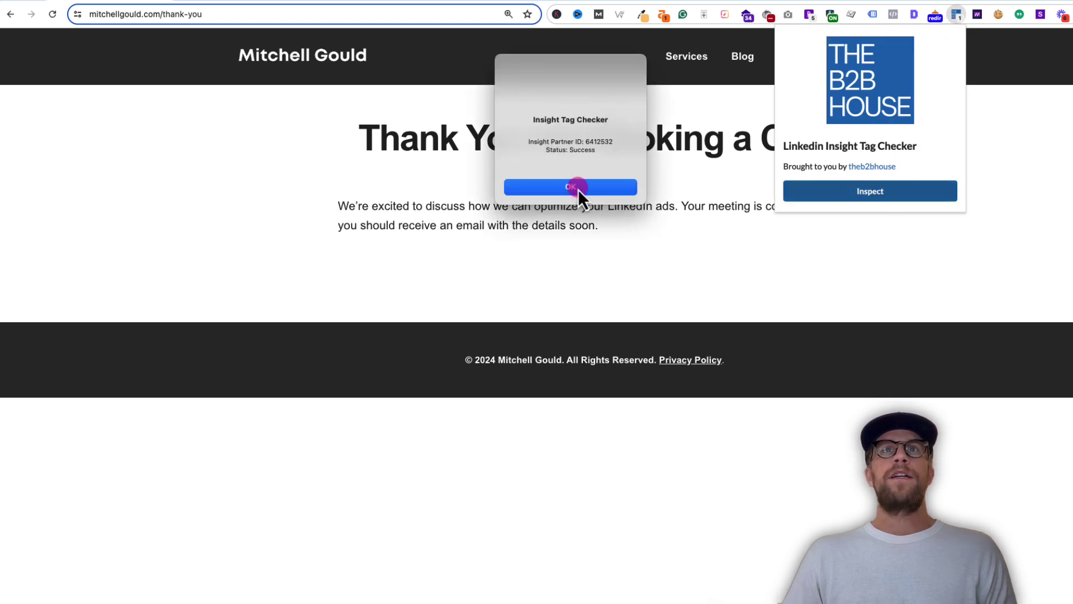
left_click(576, 188)
left_click(430, 3)
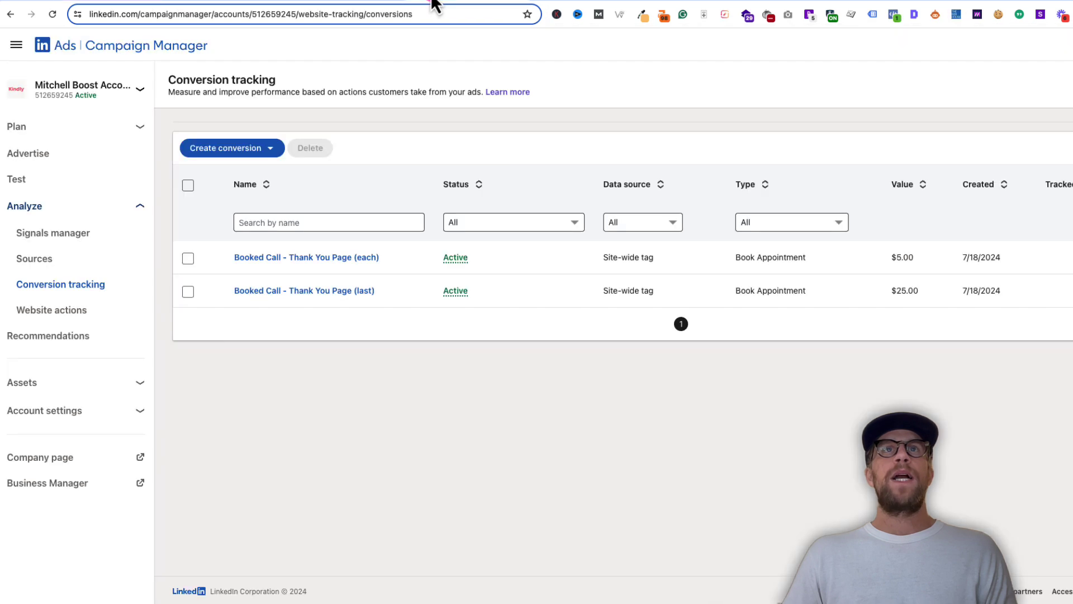